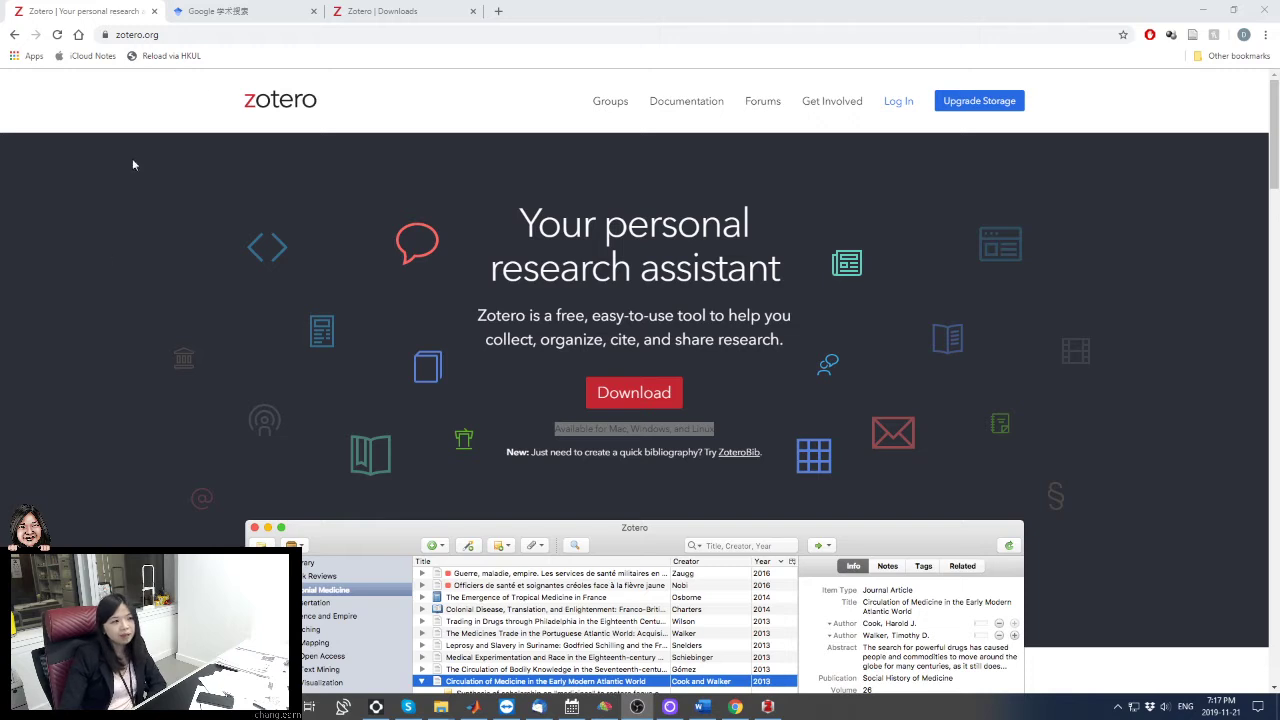
# Step: Examine the web address and the supported operating systems on the Zotero home page
pyautogui.click(8, 37)
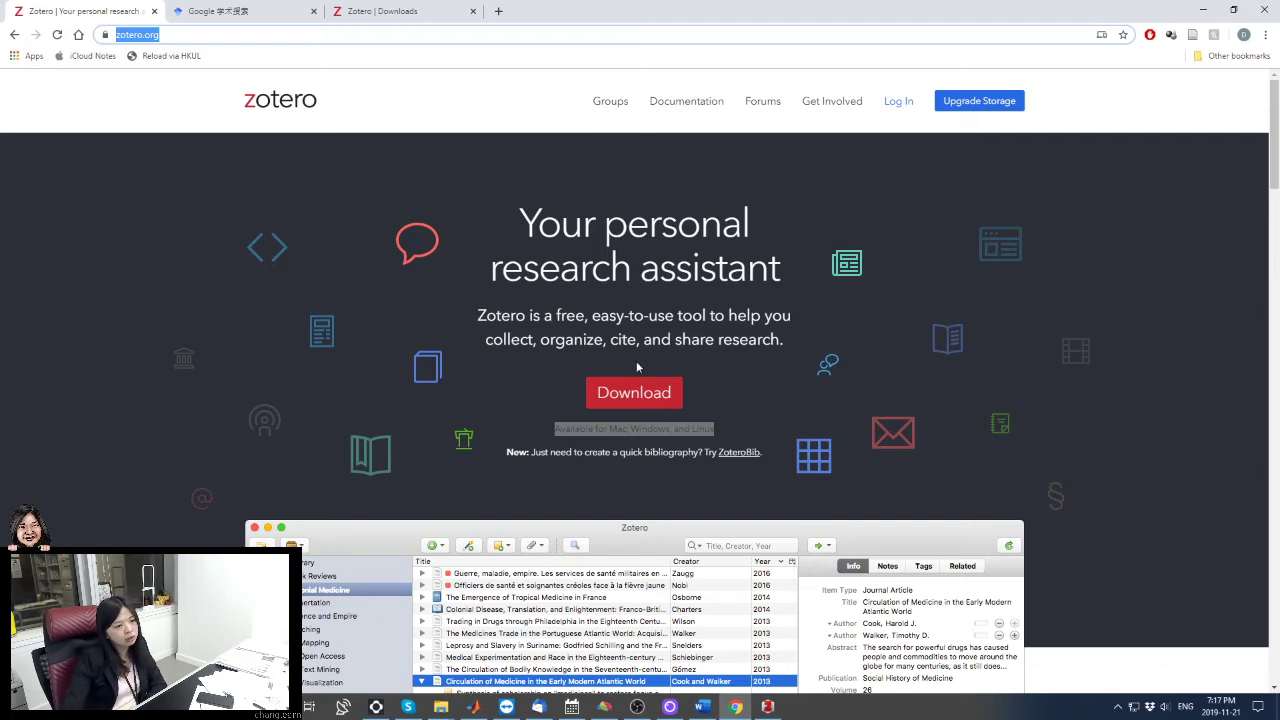
pyautogui.click(173, 227)
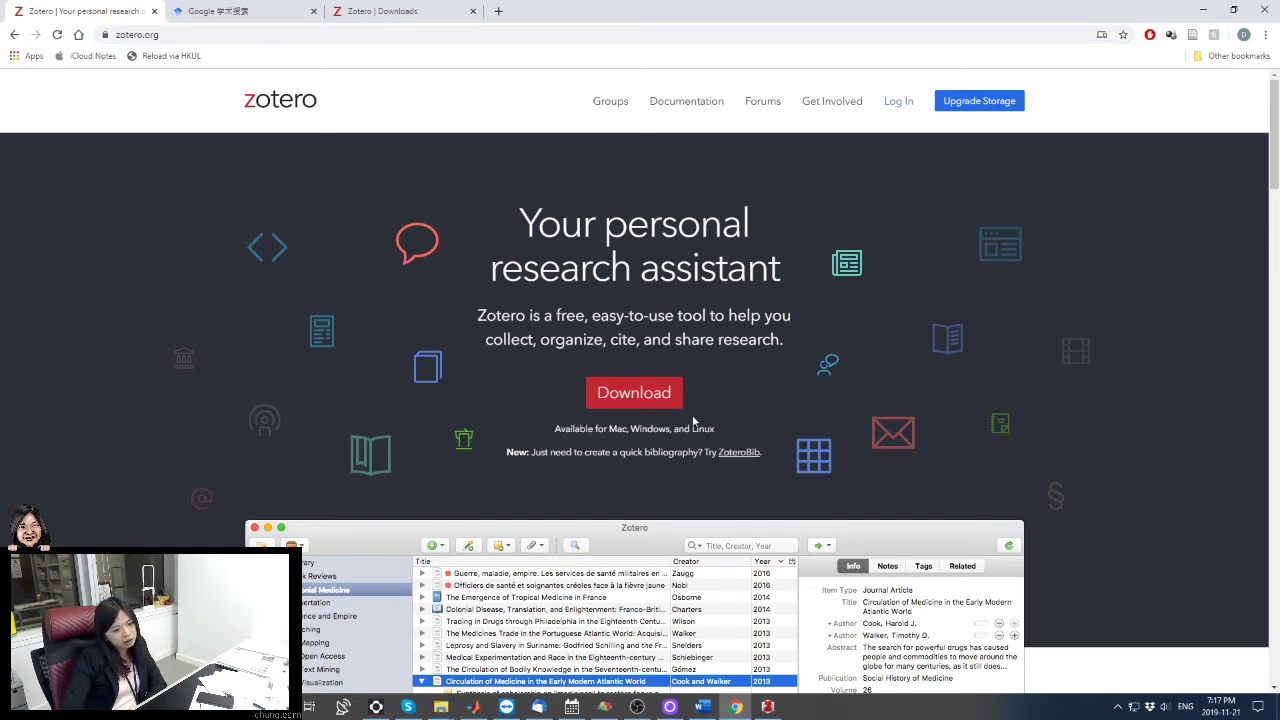
pyautogui.moveTo(720, 430); pyautogui.dragTo(478, 425)
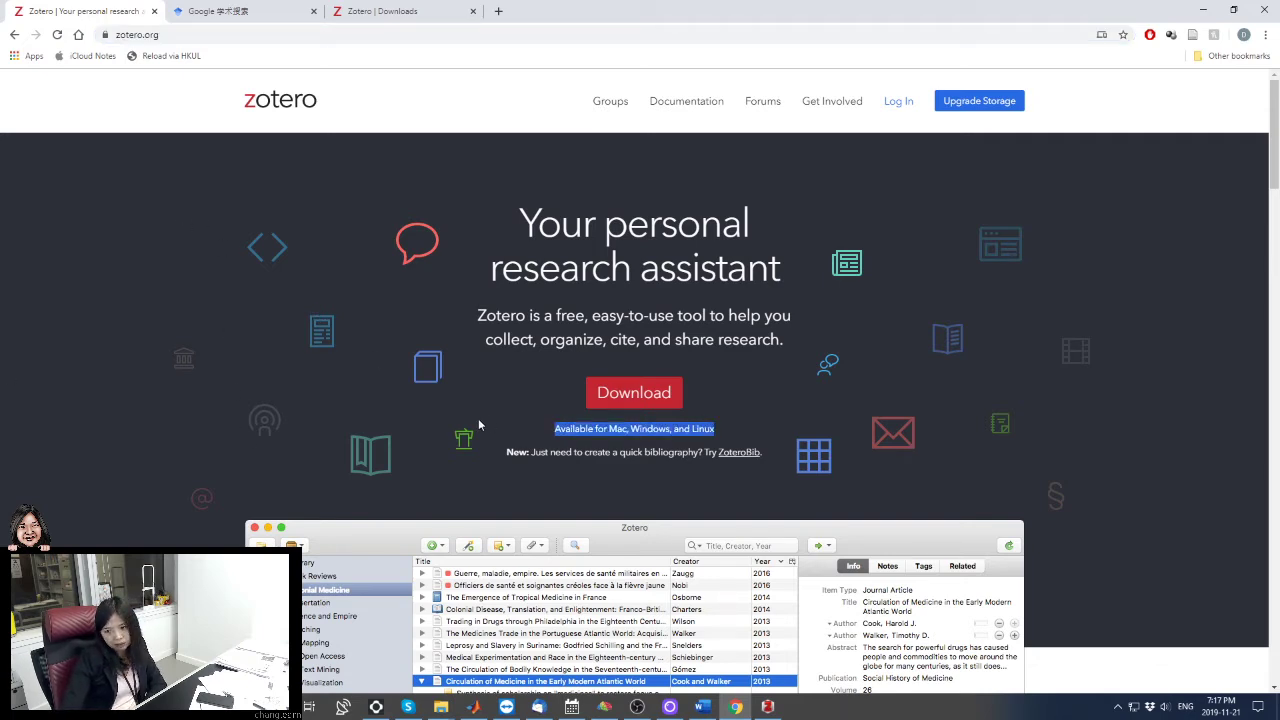
pyautogui.moveTo(806, 432); pyautogui.dragTo(550, 436)
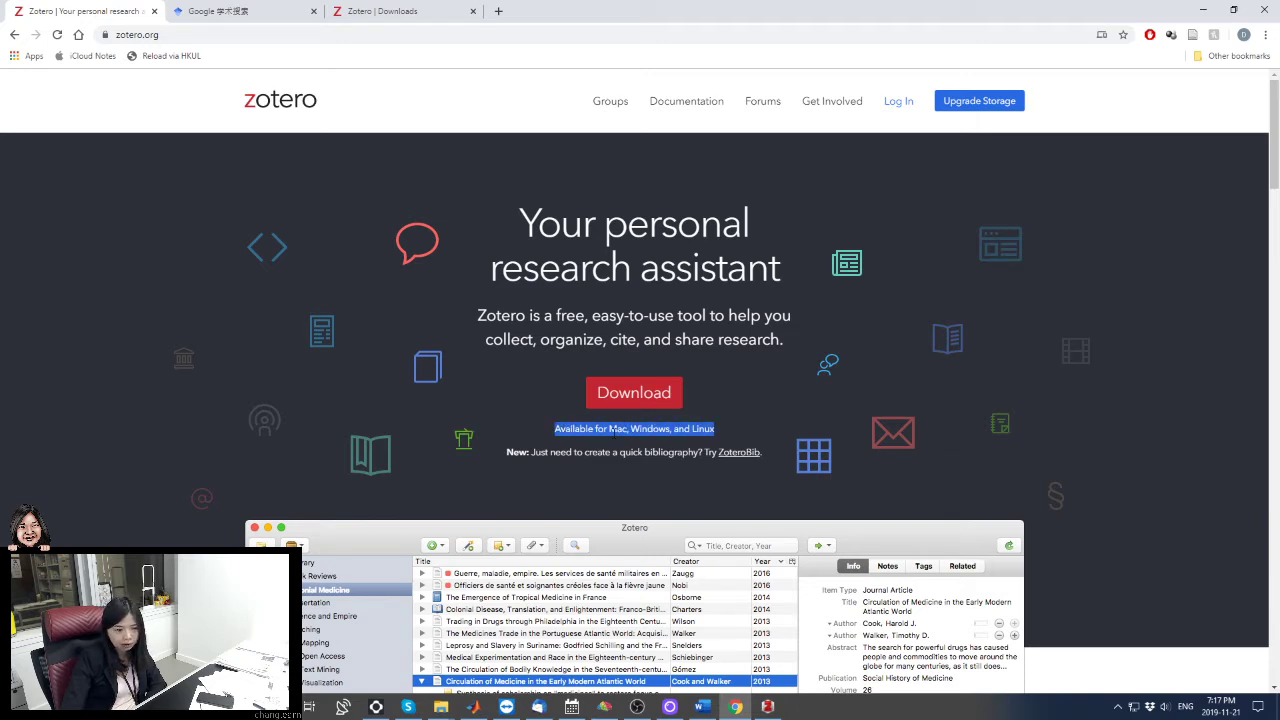
pyautogui.click(735, 434)
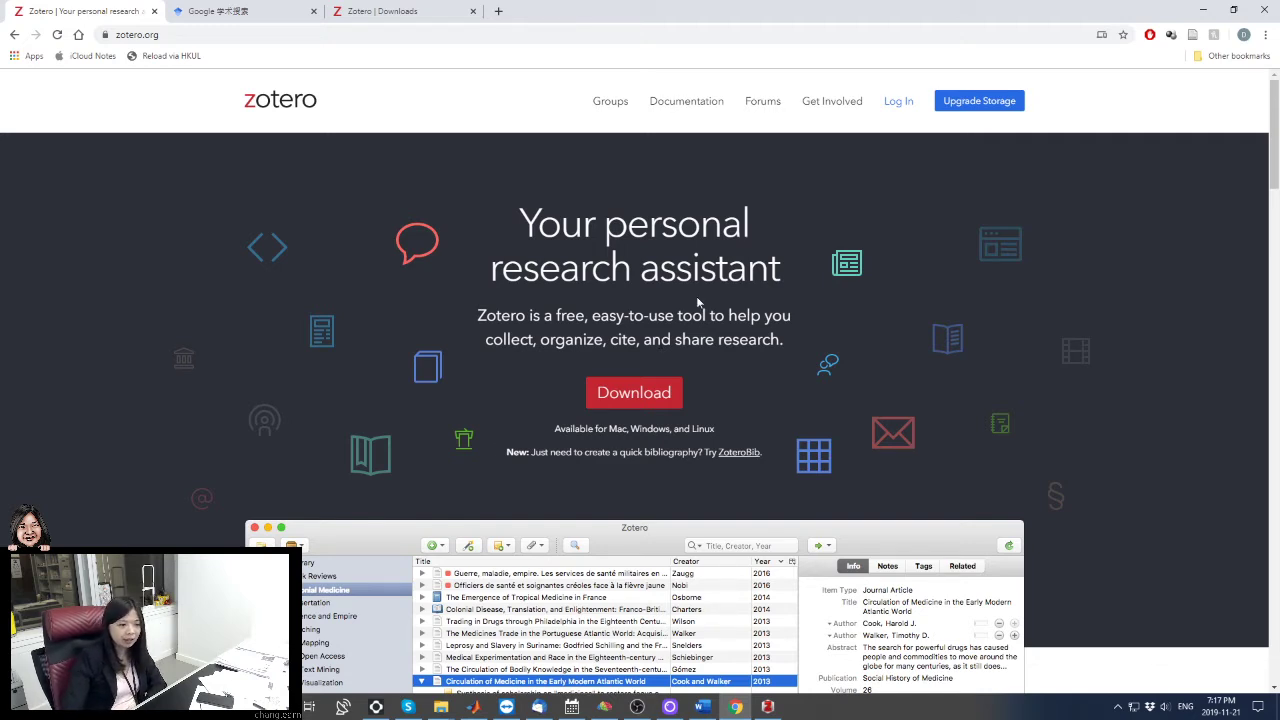
# Step: Switch to the Zotero desktop app, look through the items in My Library, and return to the browser
pyautogui.click(767, 706)
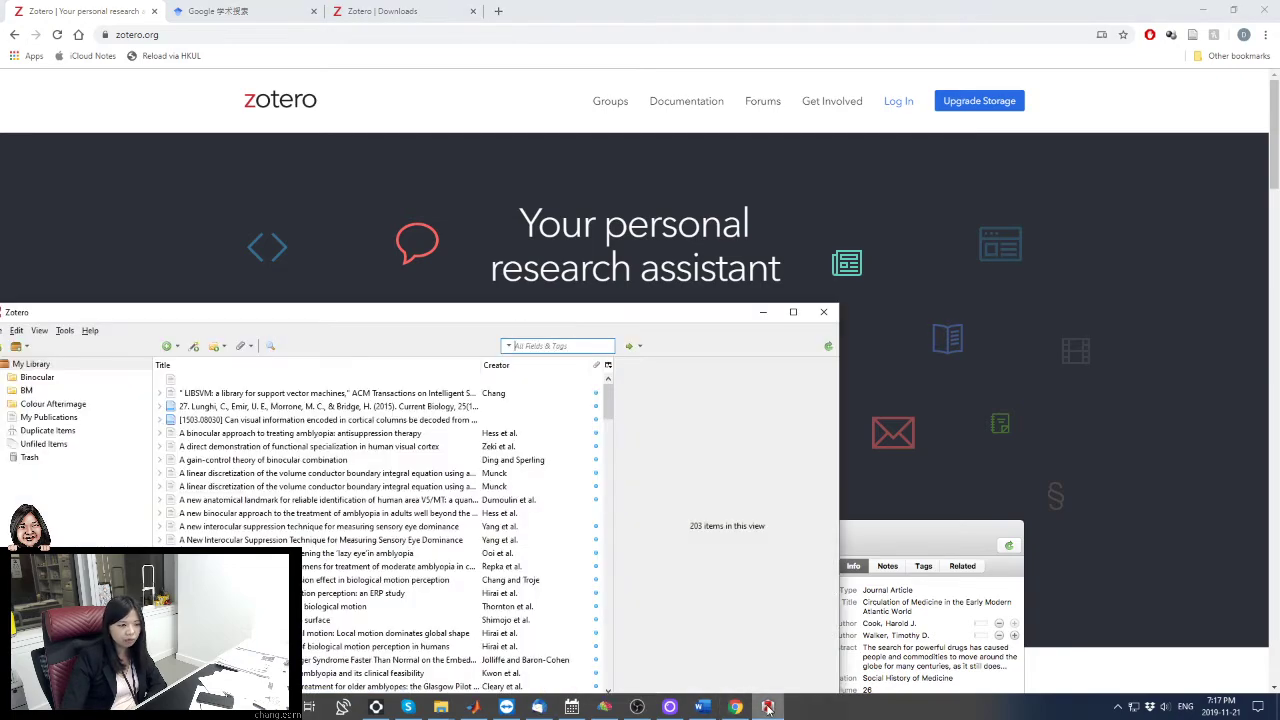
pyautogui.moveTo(561, 322); pyautogui.dragTo(707, 180)
pyautogui.scroll(-5, 510, 330)
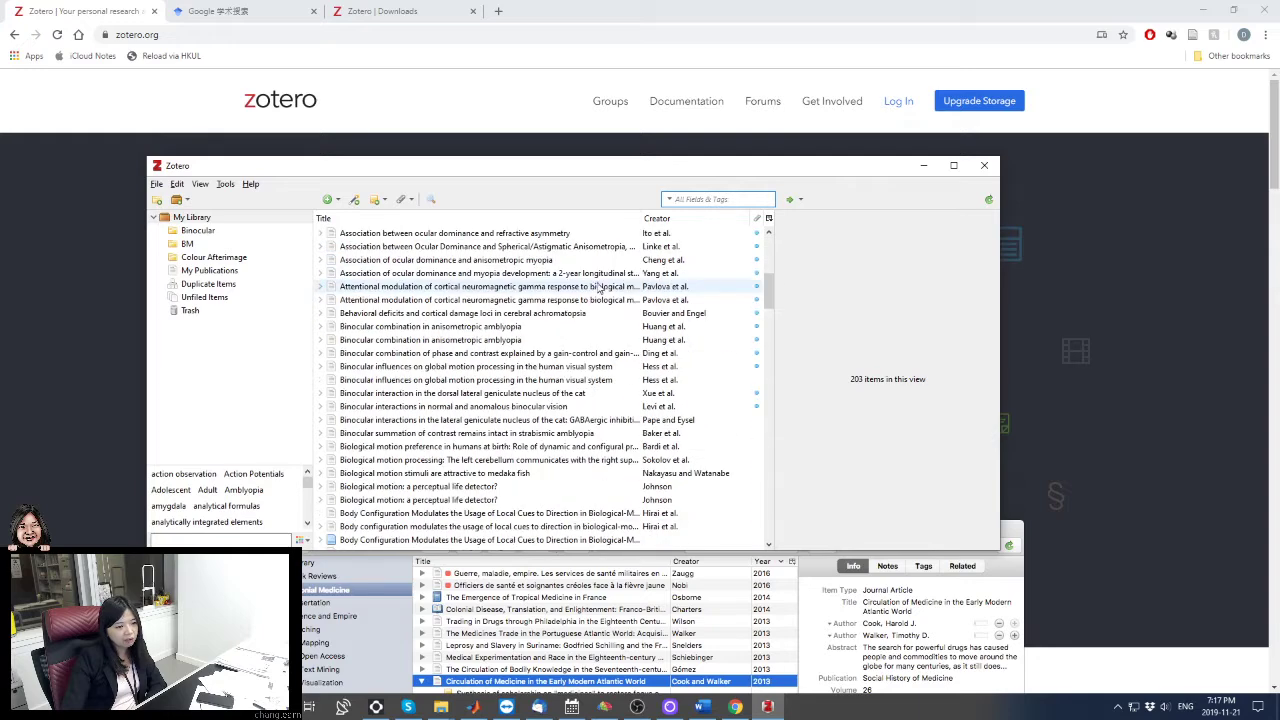
pyautogui.scroll(5, 510, 330)
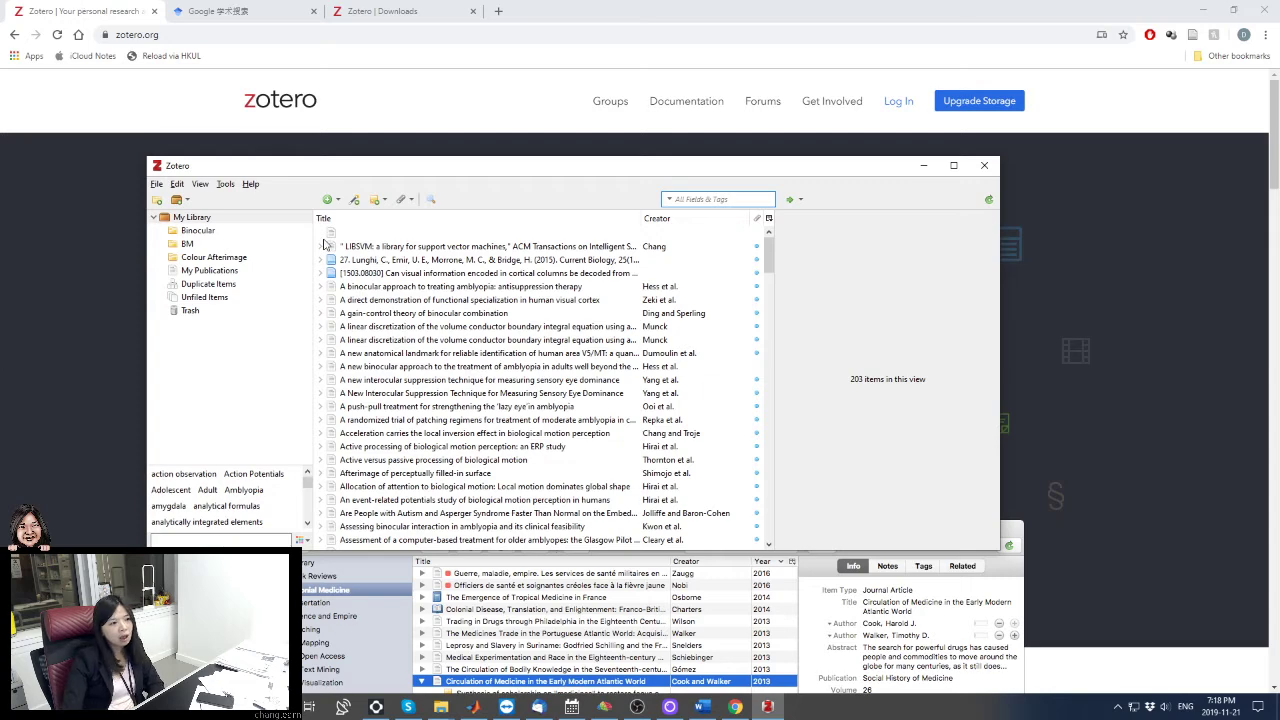
pyautogui.scroll(-14, 426, 326)
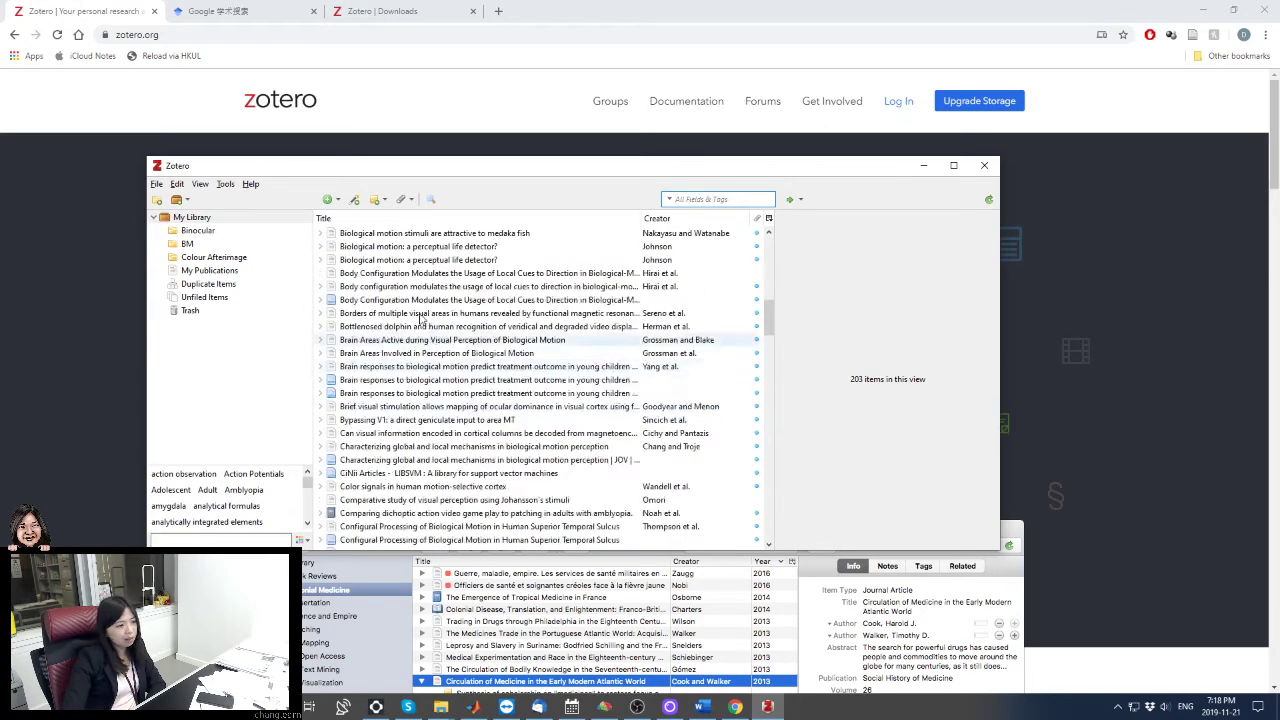
pyautogui.scroll(7, 426, 310)
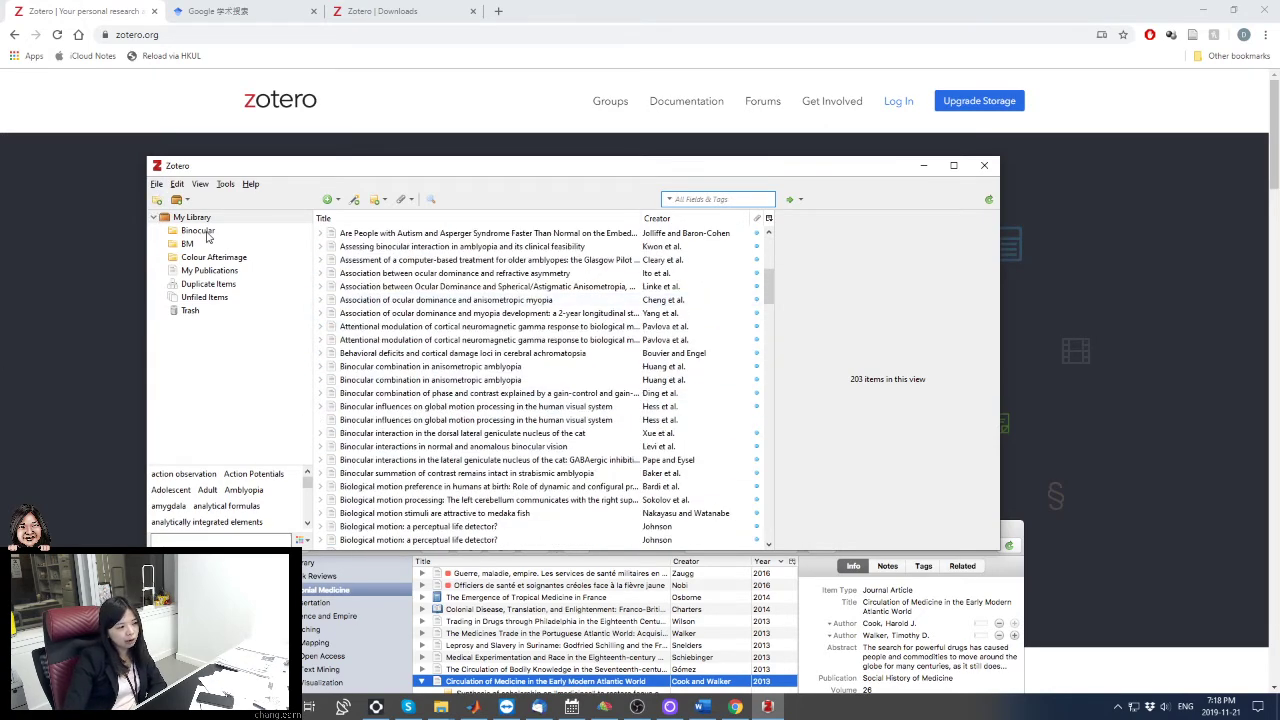
pyautogui.click(376, 145)
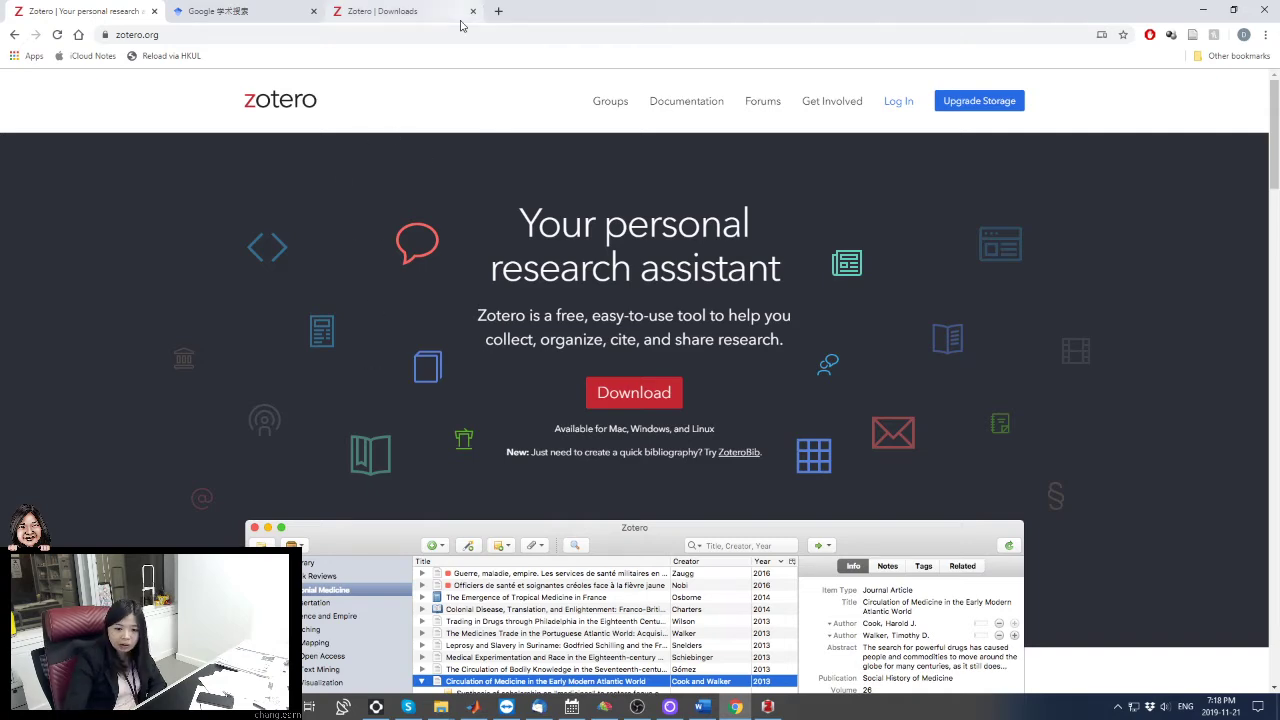
# Step: Review the Windows program and Chrome Connector downloads on the Zotero Downloads page, and close that page
pyautogui.click(405, 11)
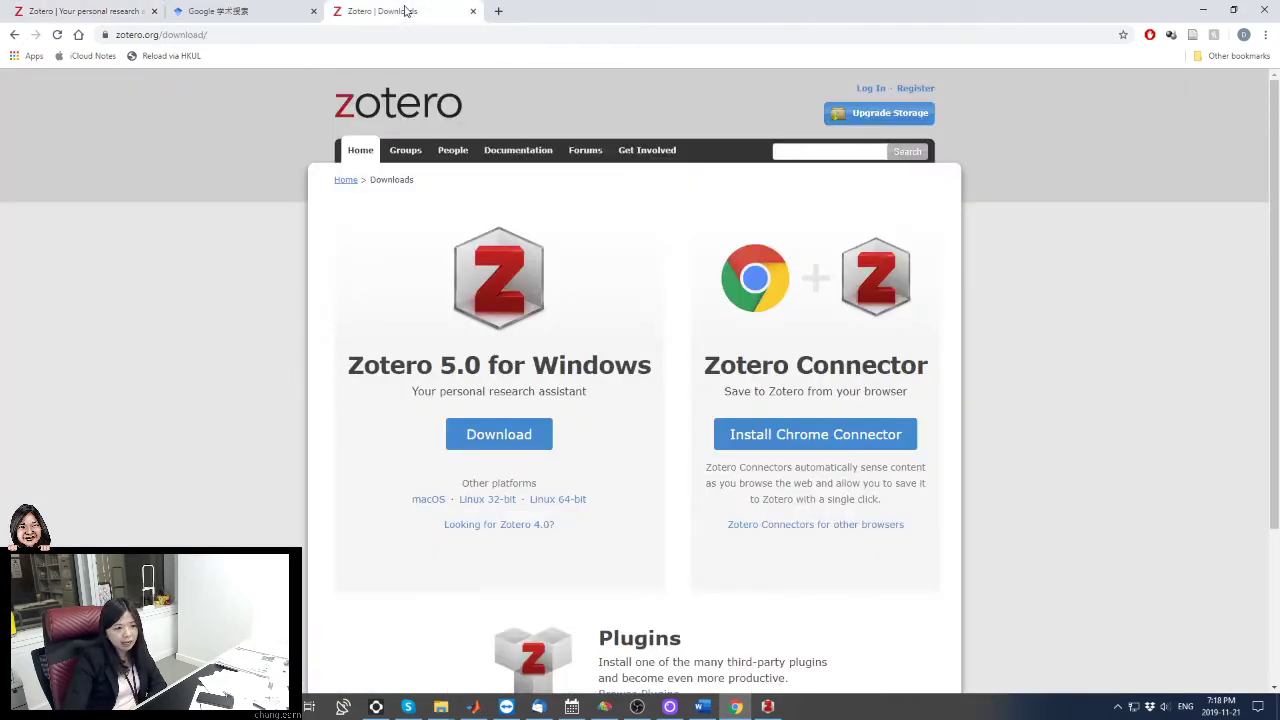
pyautogui.click(284, 34)
pyautogui.click(284, 34)
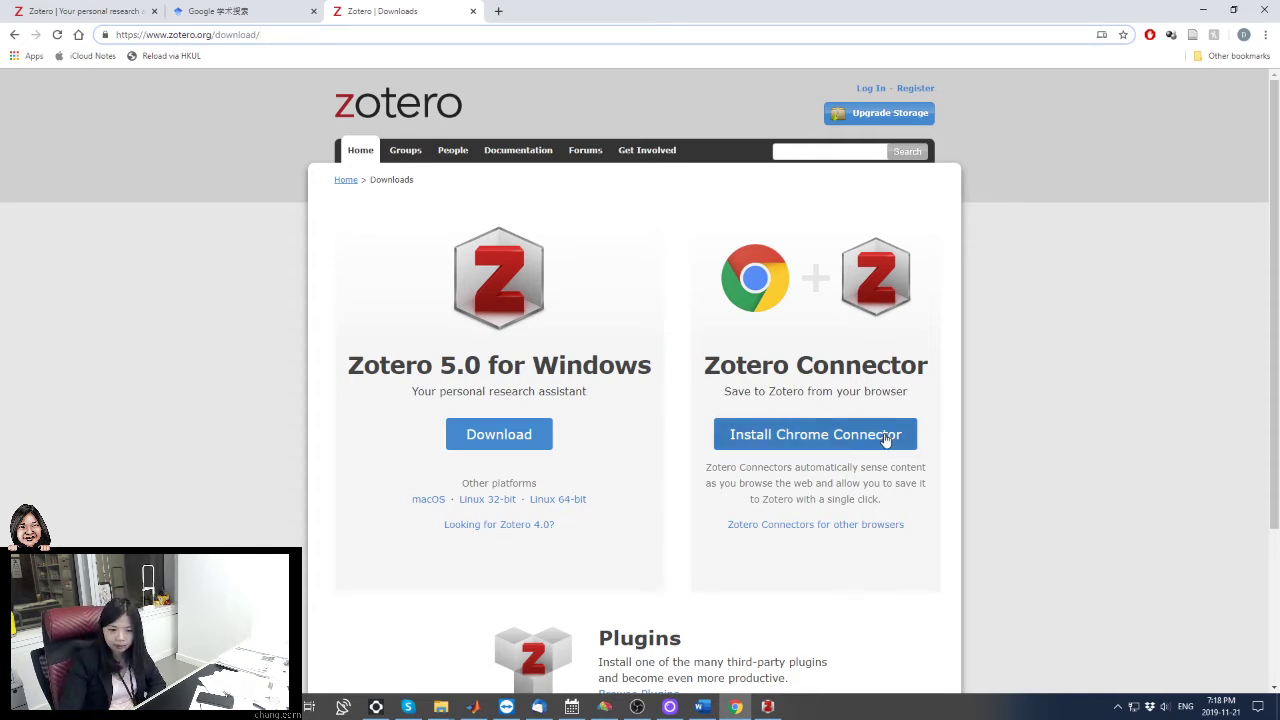
pyautogui.scroll(-1, 886, 440)
pyautogui.scroll(1, 886, 440)
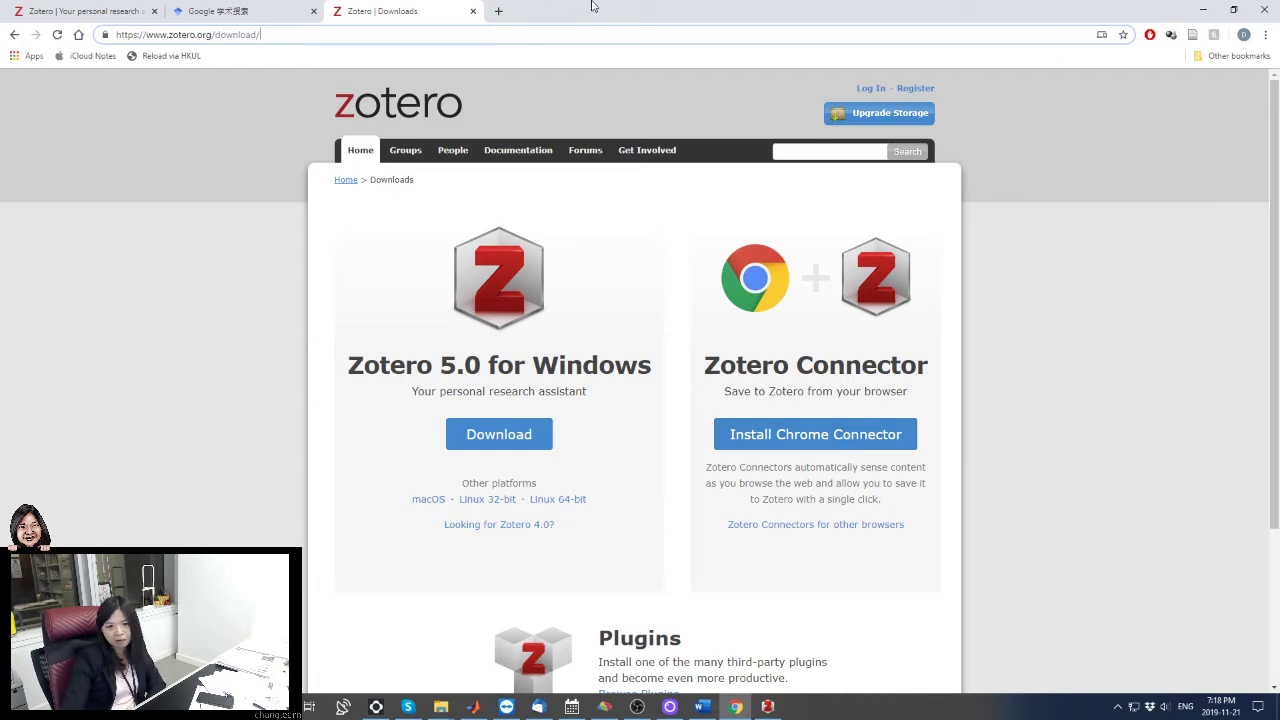
pyautogui.click(473, 11)
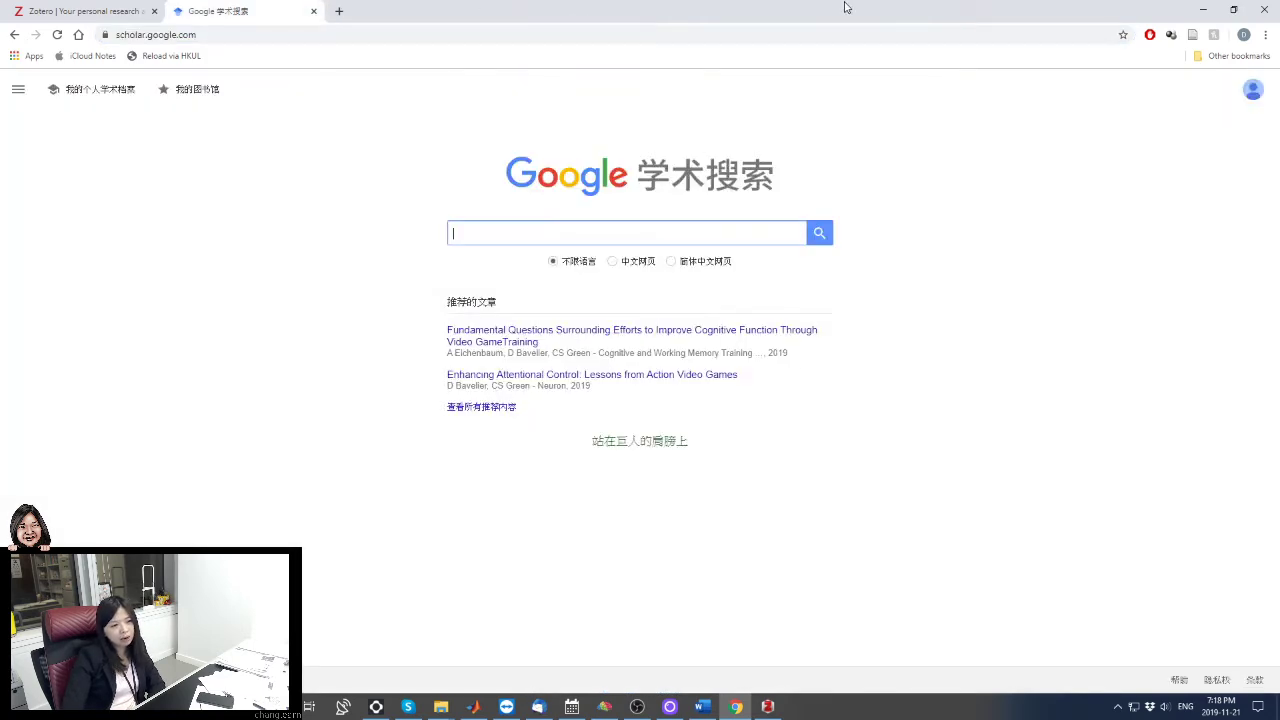
# Step: Switch to Word and examine the unfinished sentence "The cat chased the dog (" that needs a citation
pyautogui.click(702, 706)
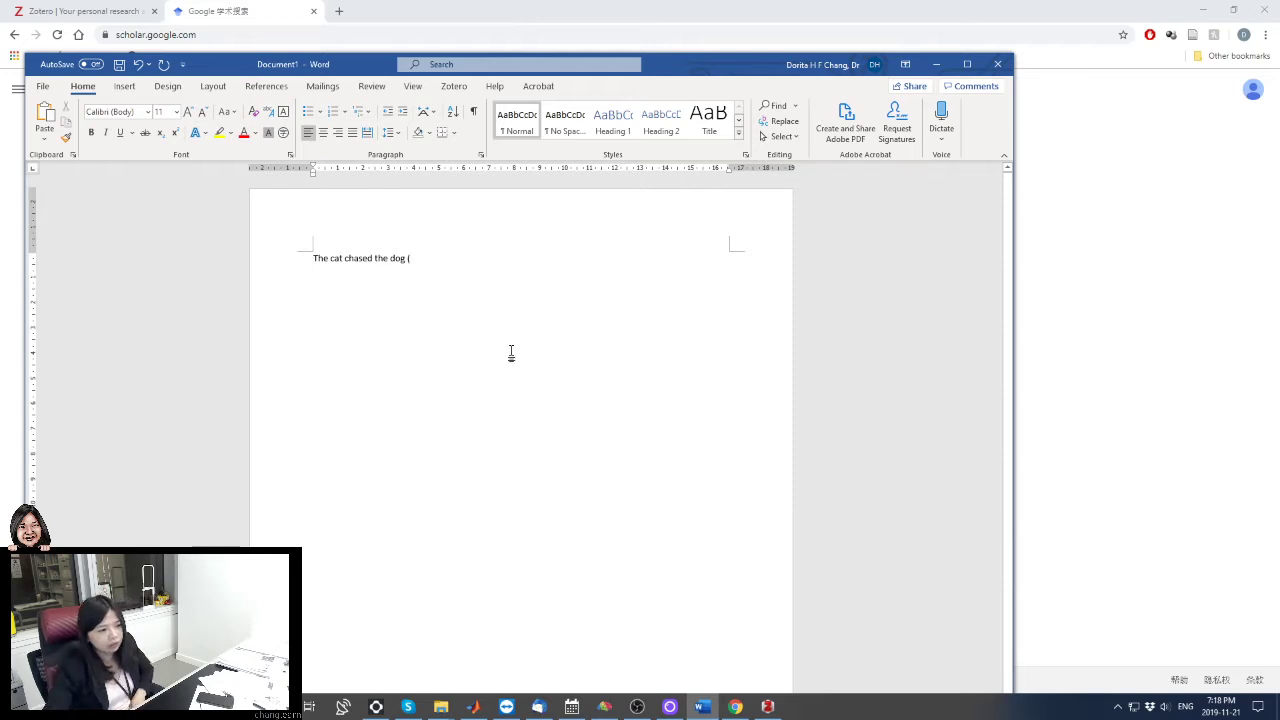
pyautogui.moveTo(411, 258); pyautogui.dragTo(217, 243)
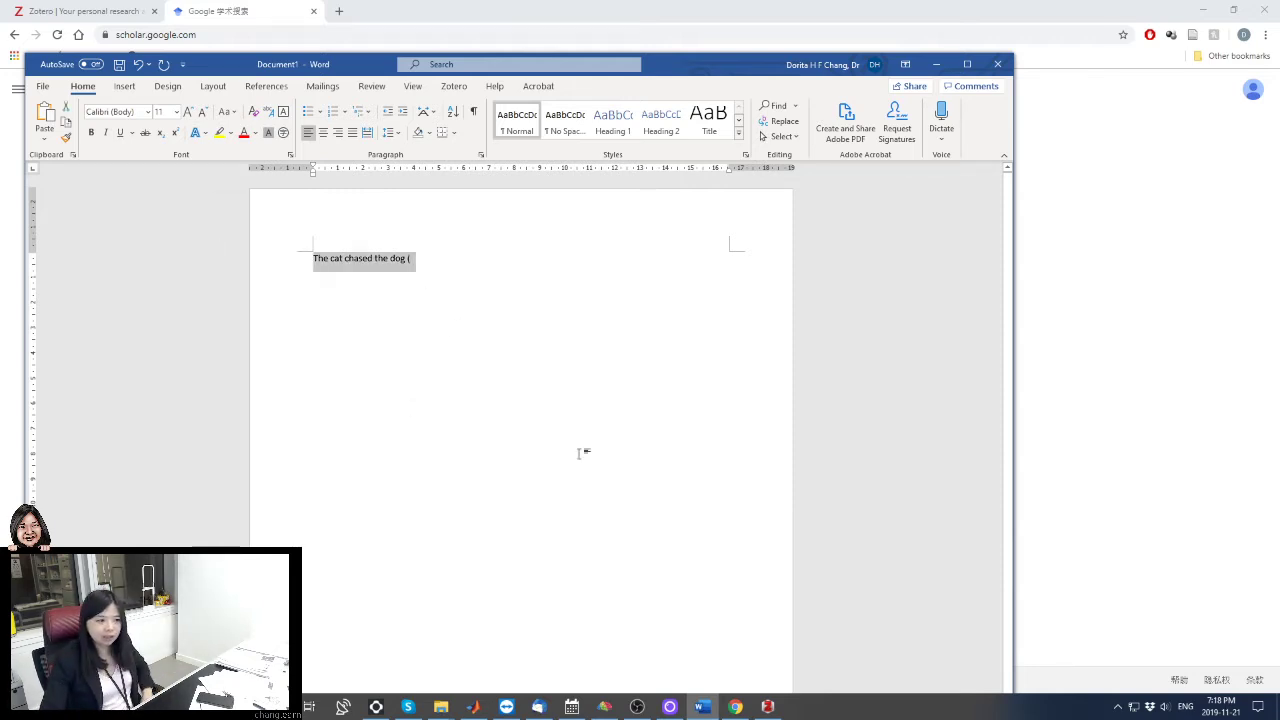
pyautogui.click(469, 263)
pyautogui.moveTo(469, 263); pyautogui.dragTo(240, 251)
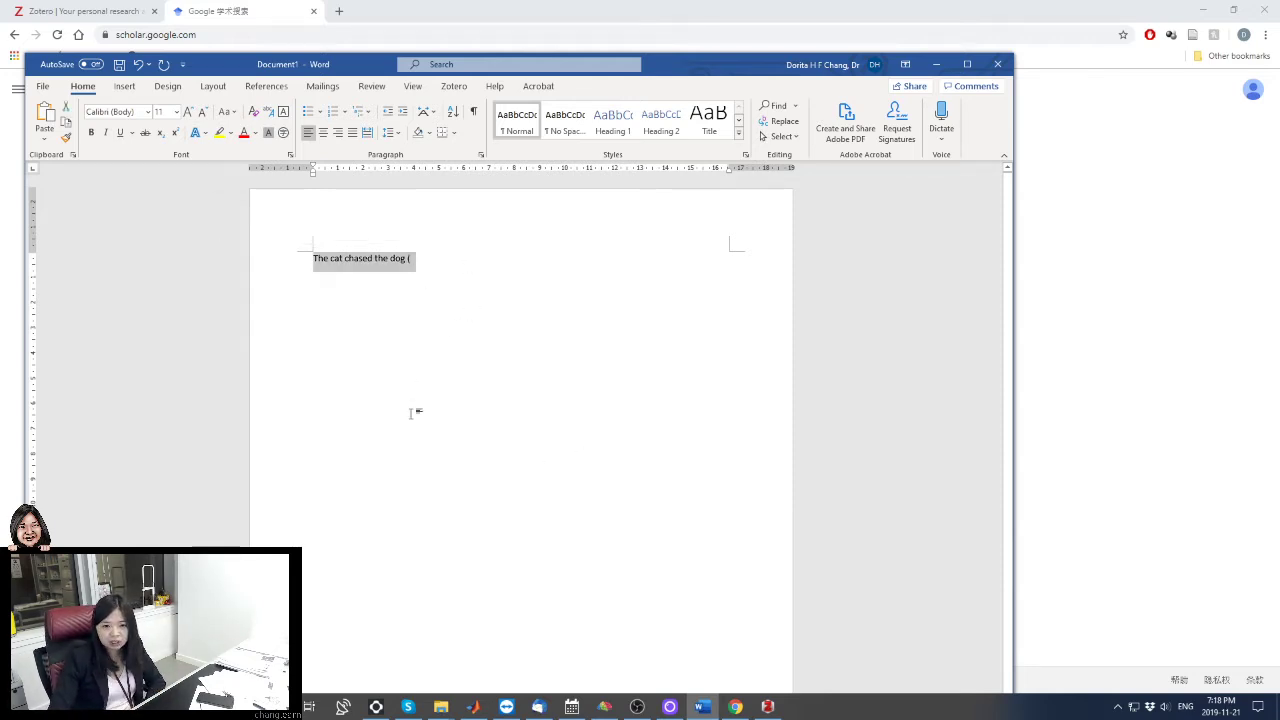
pyautogui.click(434, 380)
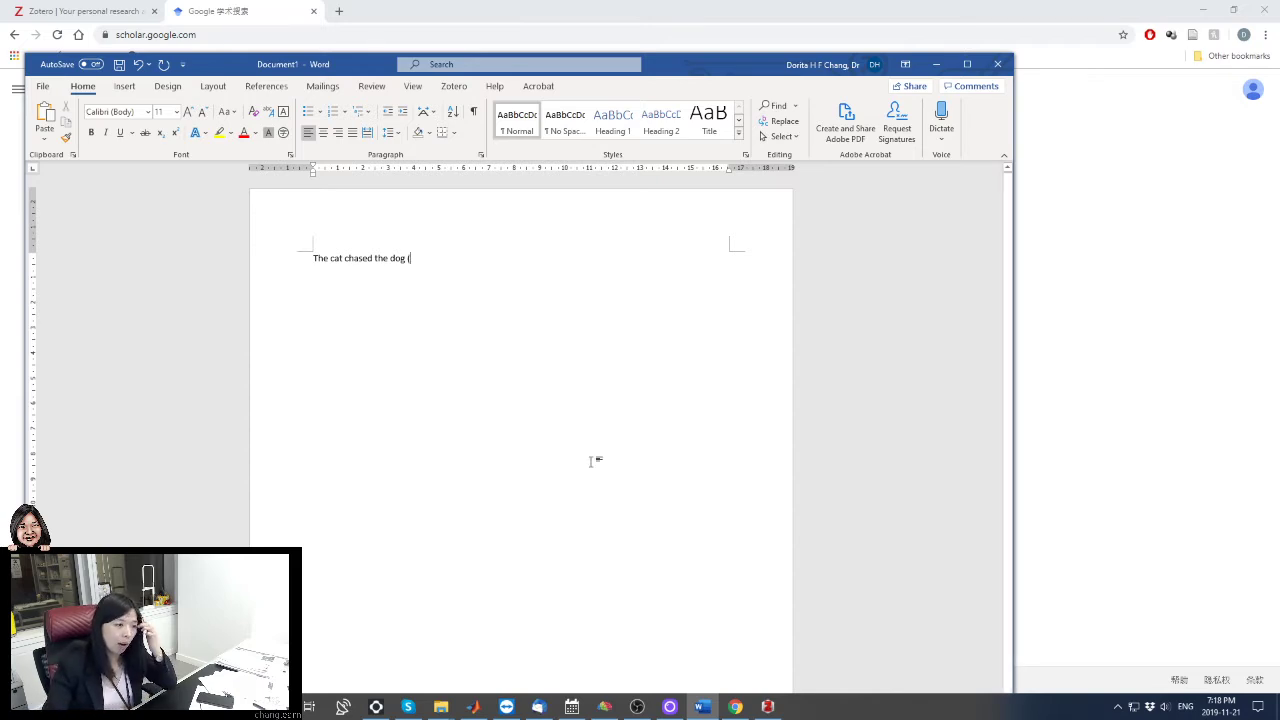
# Step: Return to the browser and search Google Scholar for "the cat chased the dog"
pyautogui.click(464, 5)
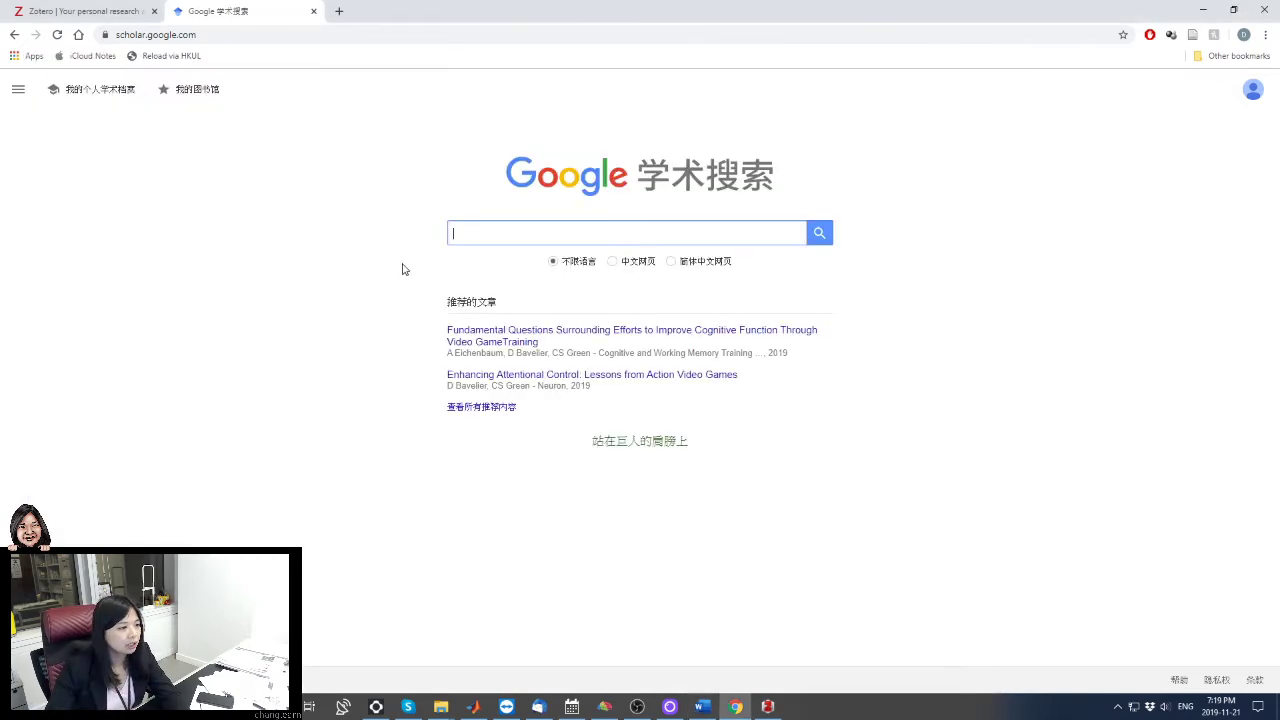
pyautogui.write('the cat')
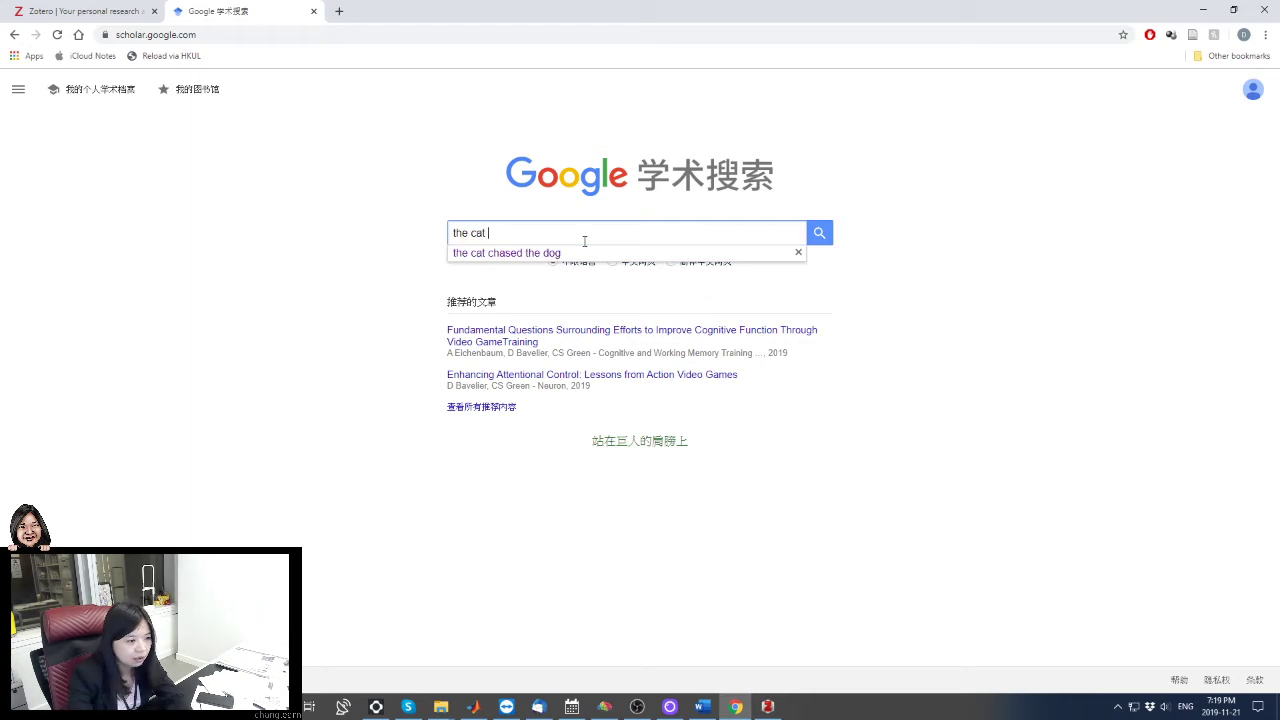
pyautogui.write(' chased the dog')
pyautogui.press('Return')
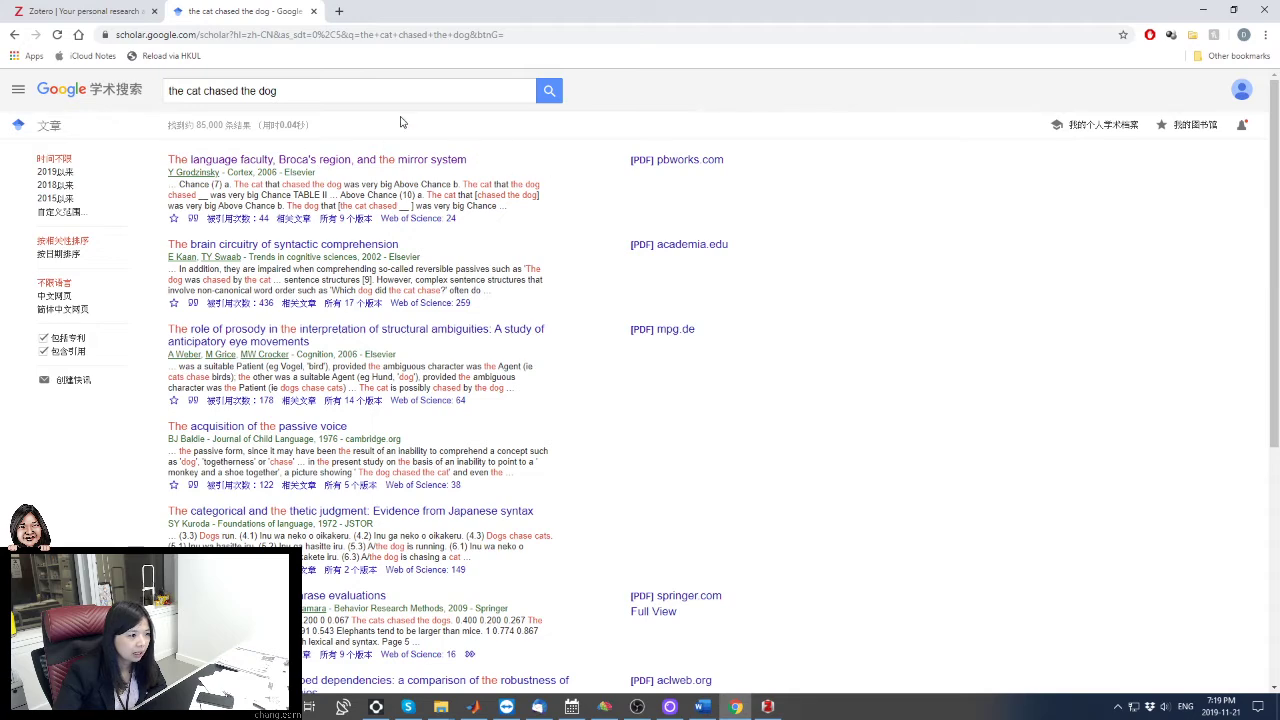
# Step: Open the article "The language faculty, Broca's region, and the mirror system" and save it to the Zotero library
pyautogui.click(366, 160)
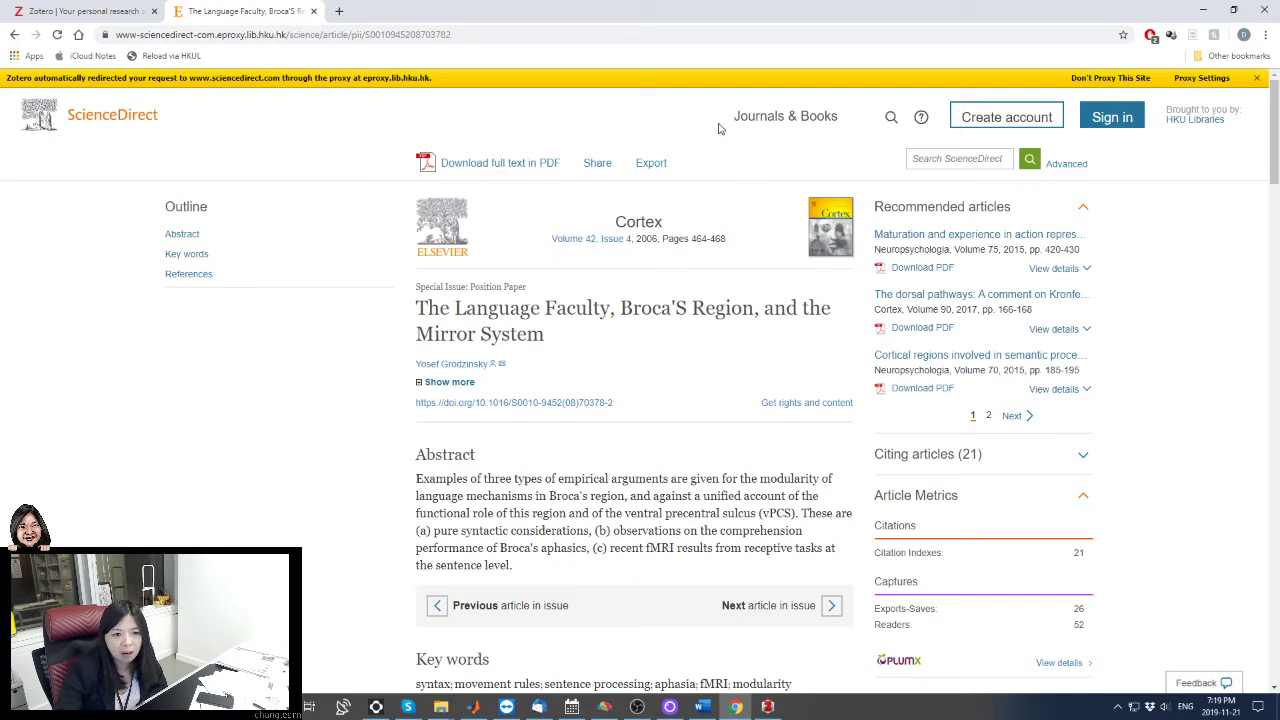
pyautogui.click(1195, 39)
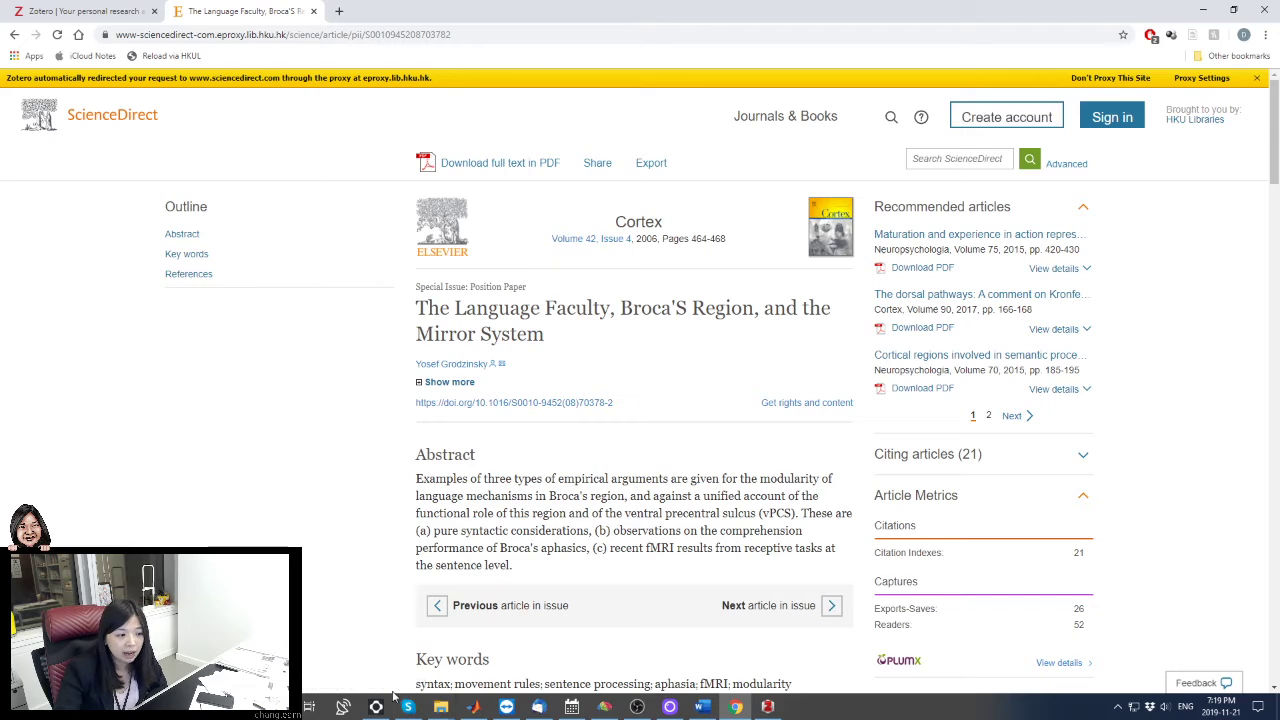
# Step: Return to Word and start a Zotero citation after the sentence, using the American Psychological Association 6th edition style
pyautogui.click(1203, 10)
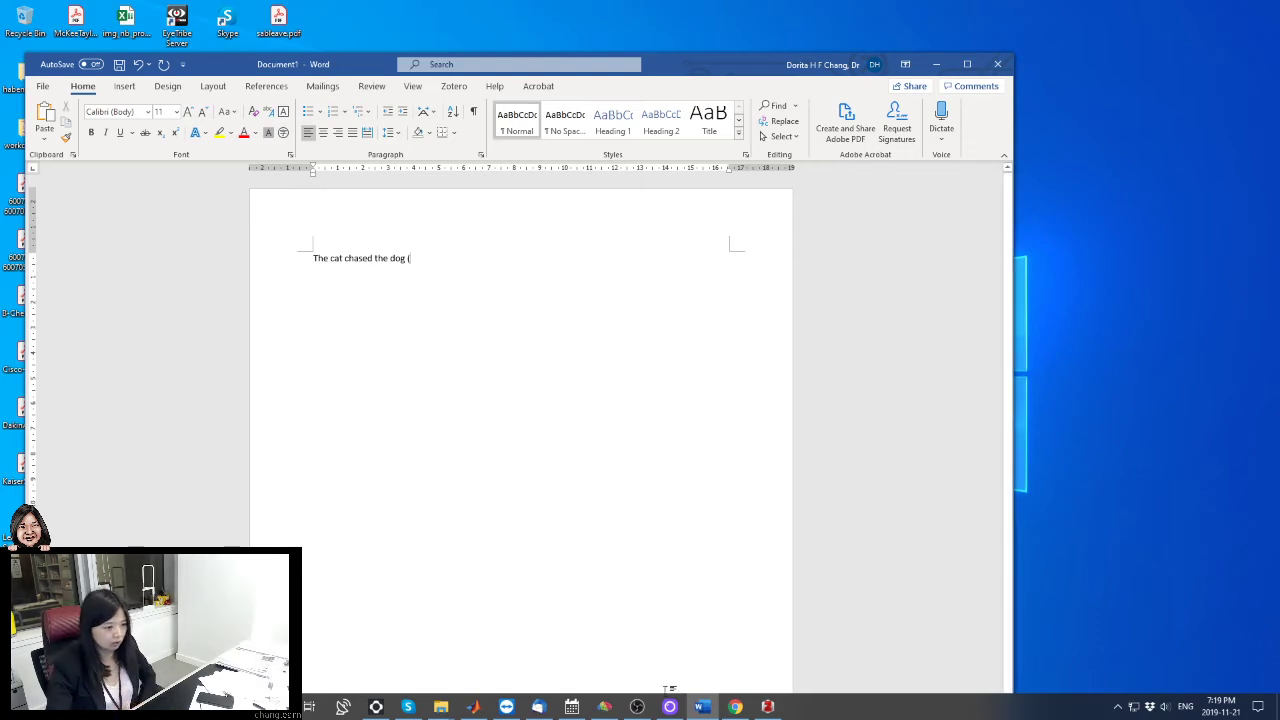
pyautogui.click(454, 87)
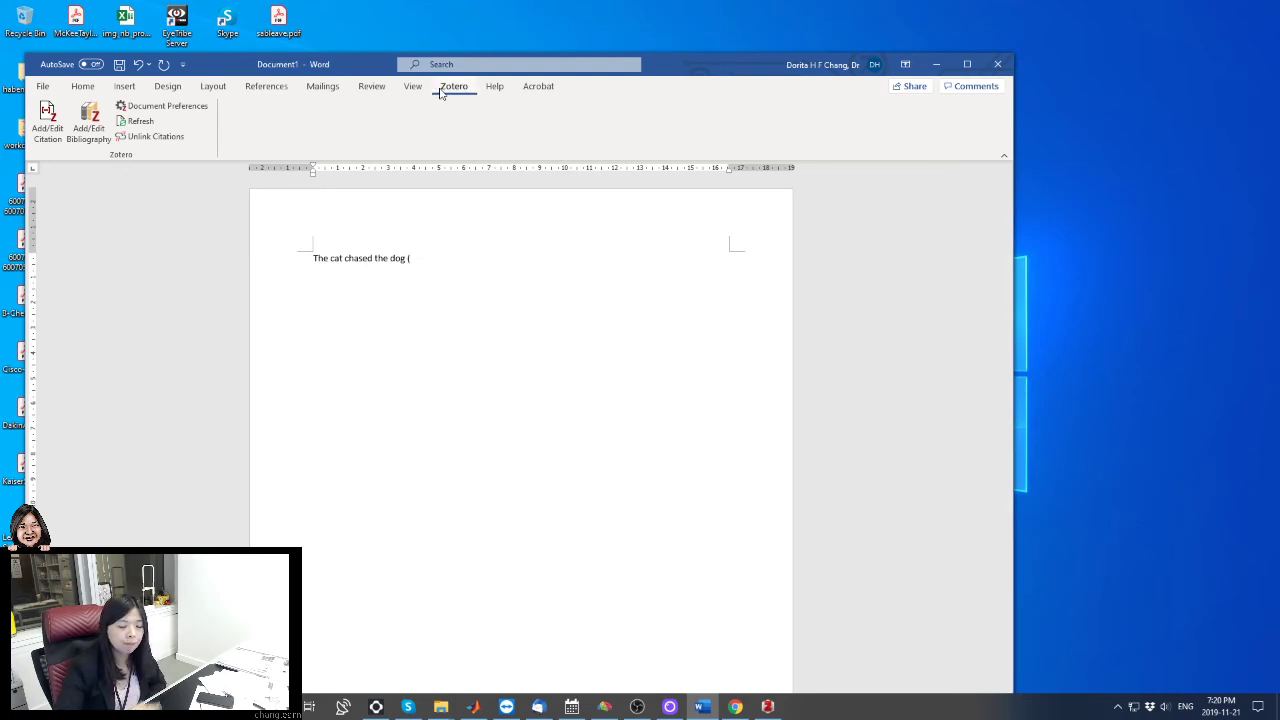
pyautogui.click(47, 122)
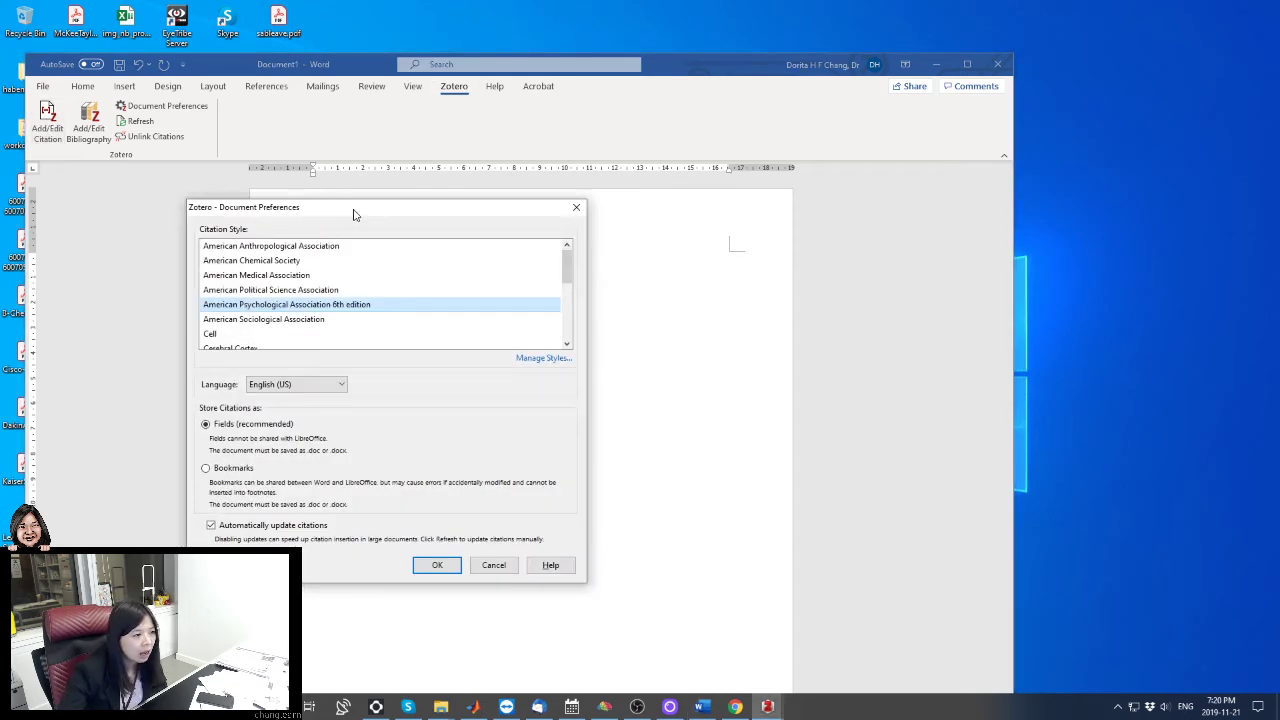
pyautogui.moveTo(347, 213); pyautogui.dragTo(715, 181)
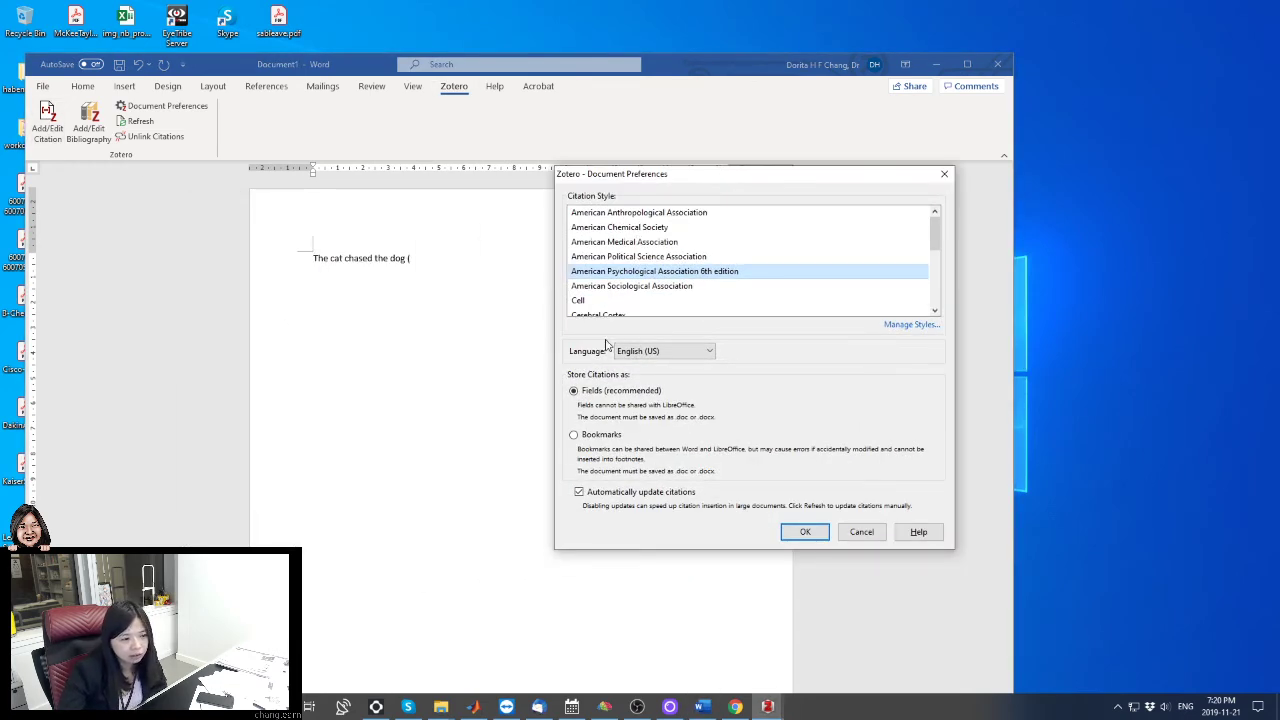
pyautogui.scroll(-3, 668, 262)
pyautogui.scroll(3, 668, 262)
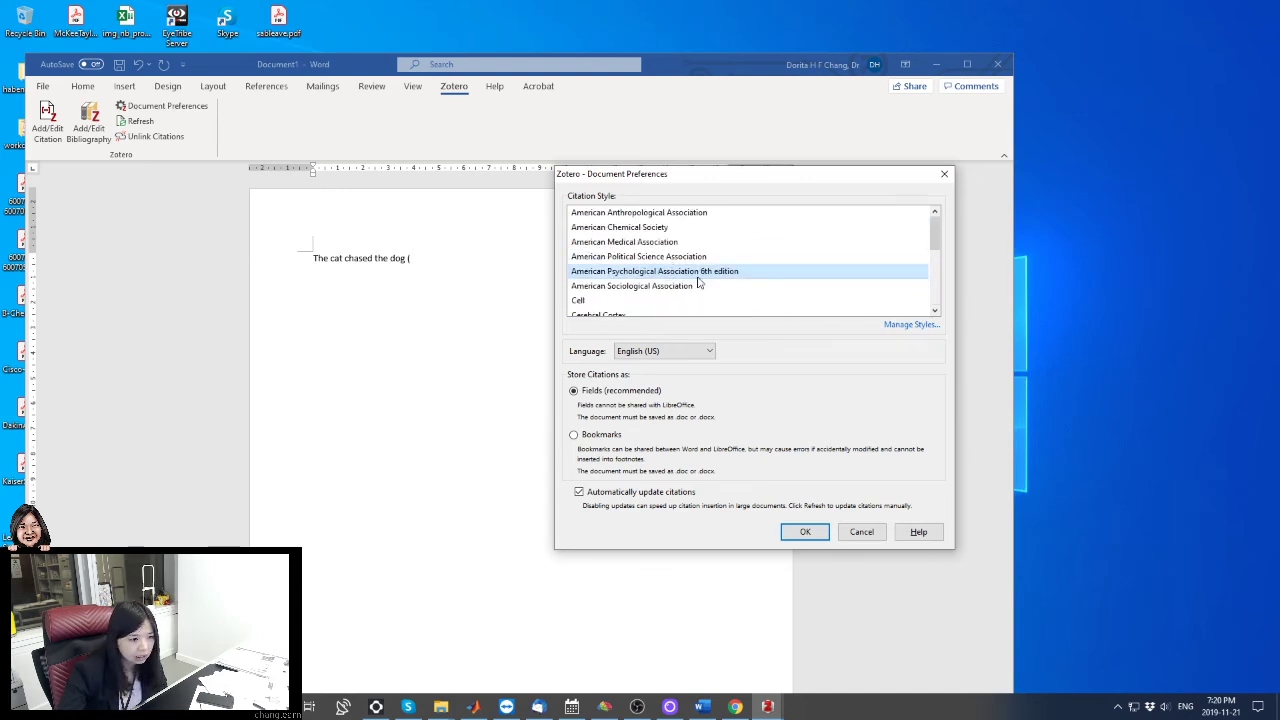
pyautogui.click(803, 532)
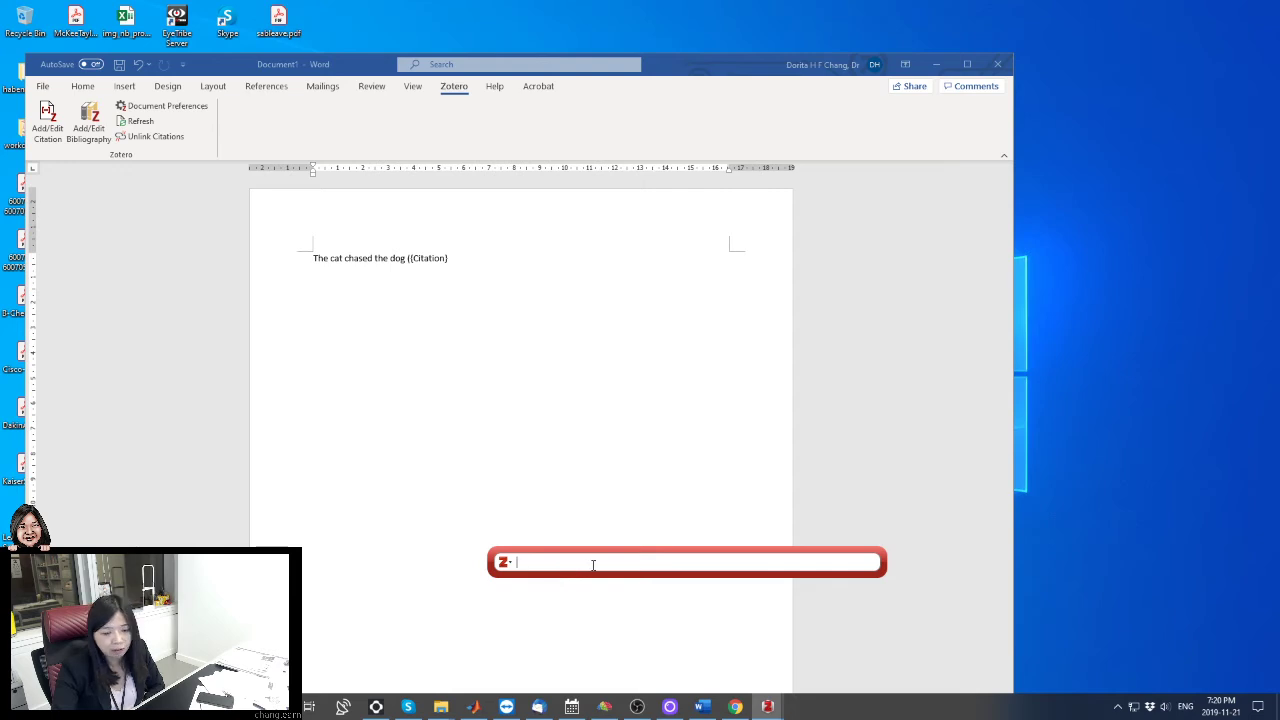
# Step: Find "The Language Faculty, Broca'S Region, and the Mirror System" by its author's surname and insert it as the citation
pyautogui.write('G')
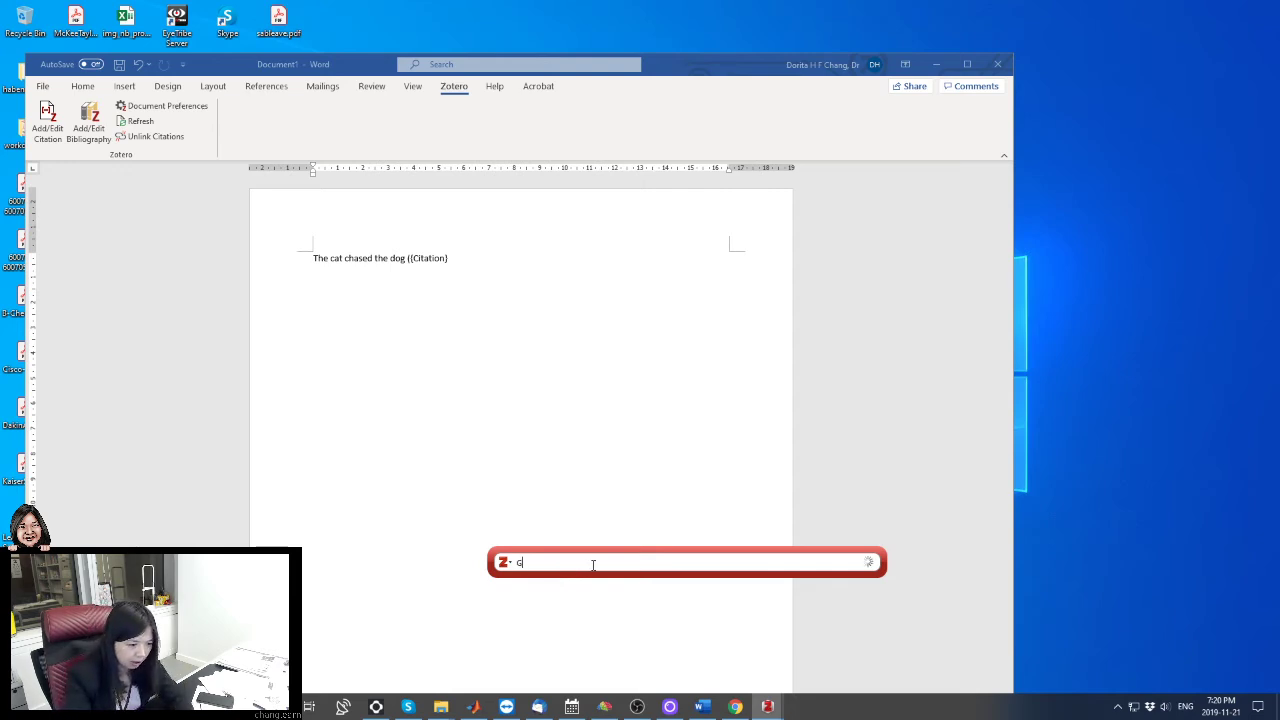
pyautogui.write('rod')
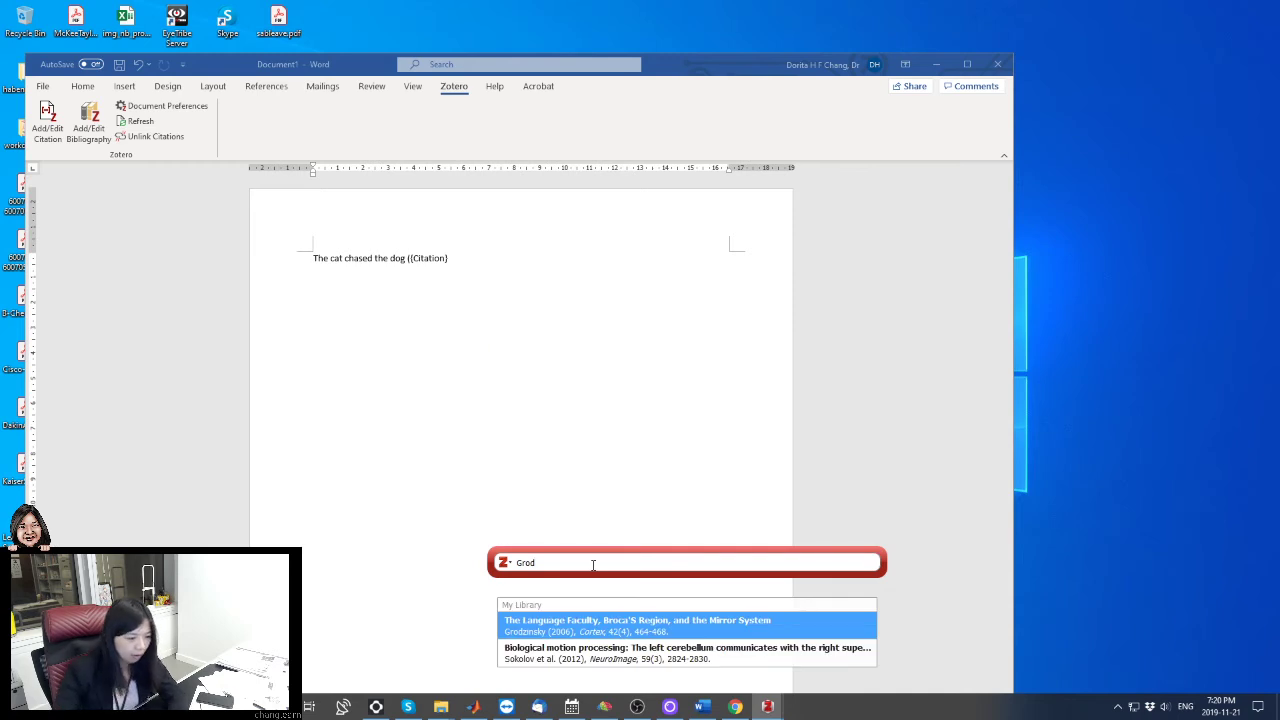
pyautogui.click(603, 636)
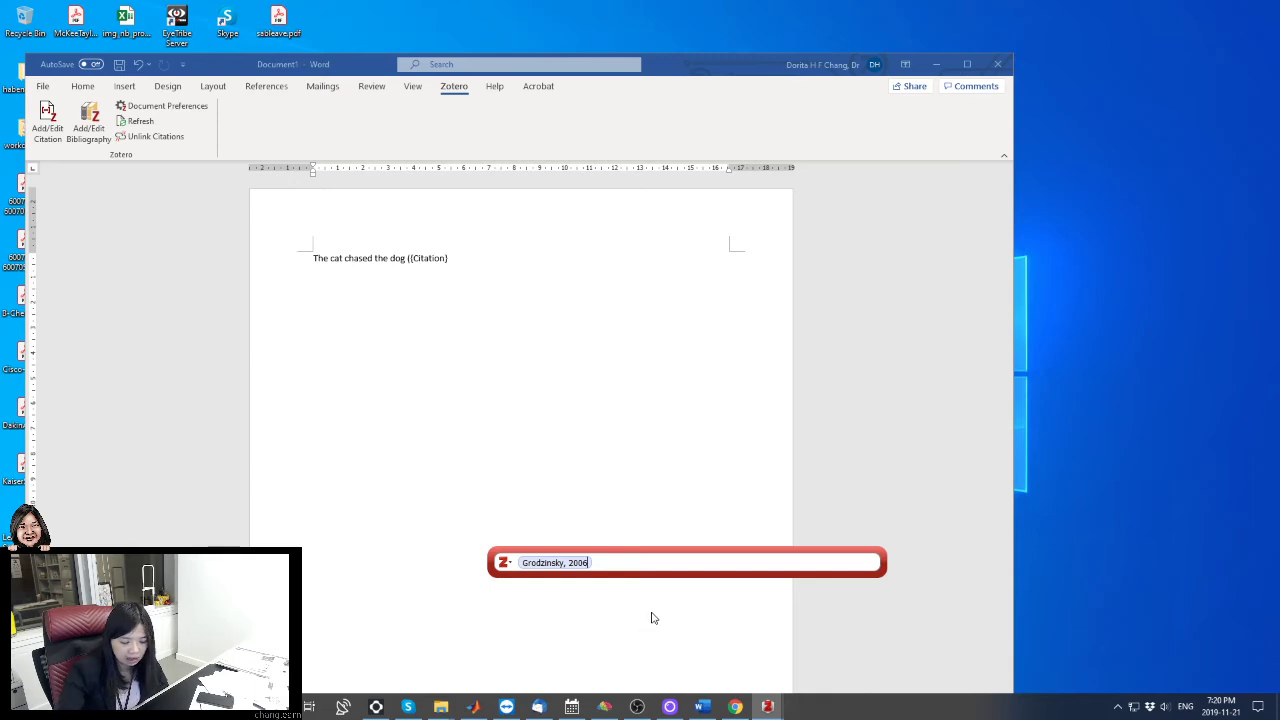
pyautogui.press('Return')
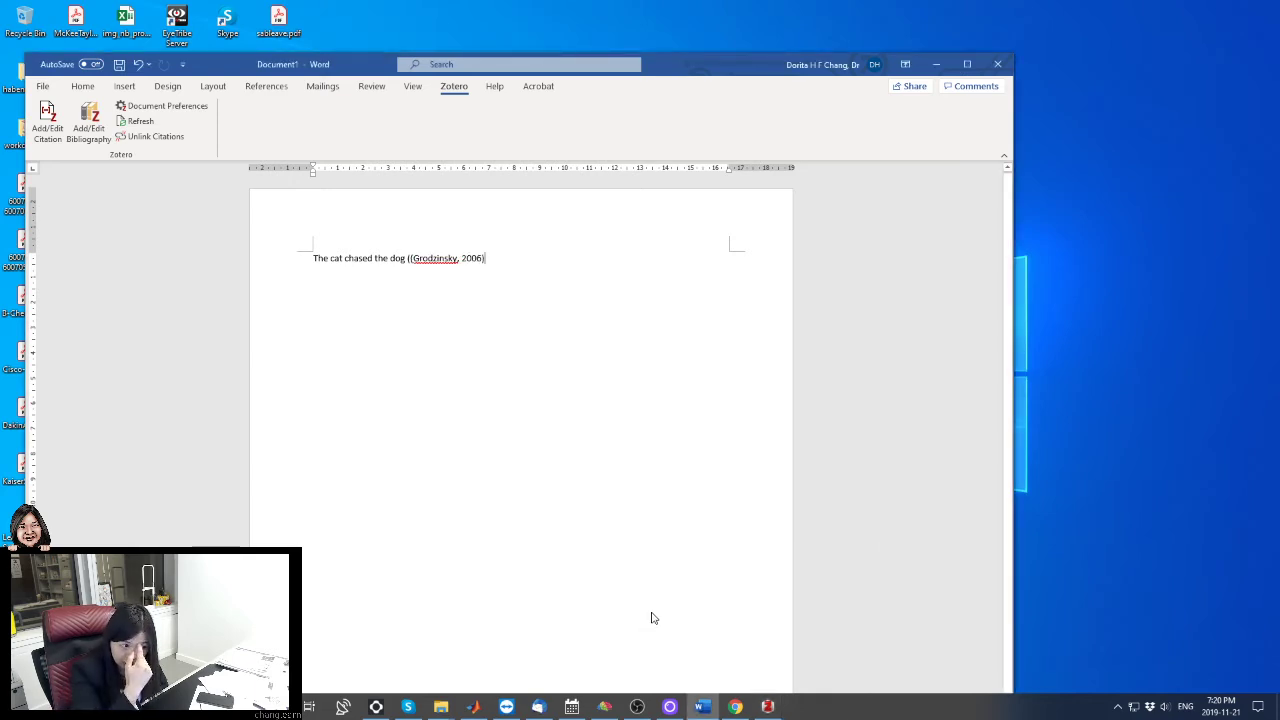
# Step: Delete the extra opening parenthesis before the inserted citation and place the cursor at the end of the line
pyautogui.click(410, 259)
pyautogui.press('BackSpace')
pyautogui.click(533, 260)
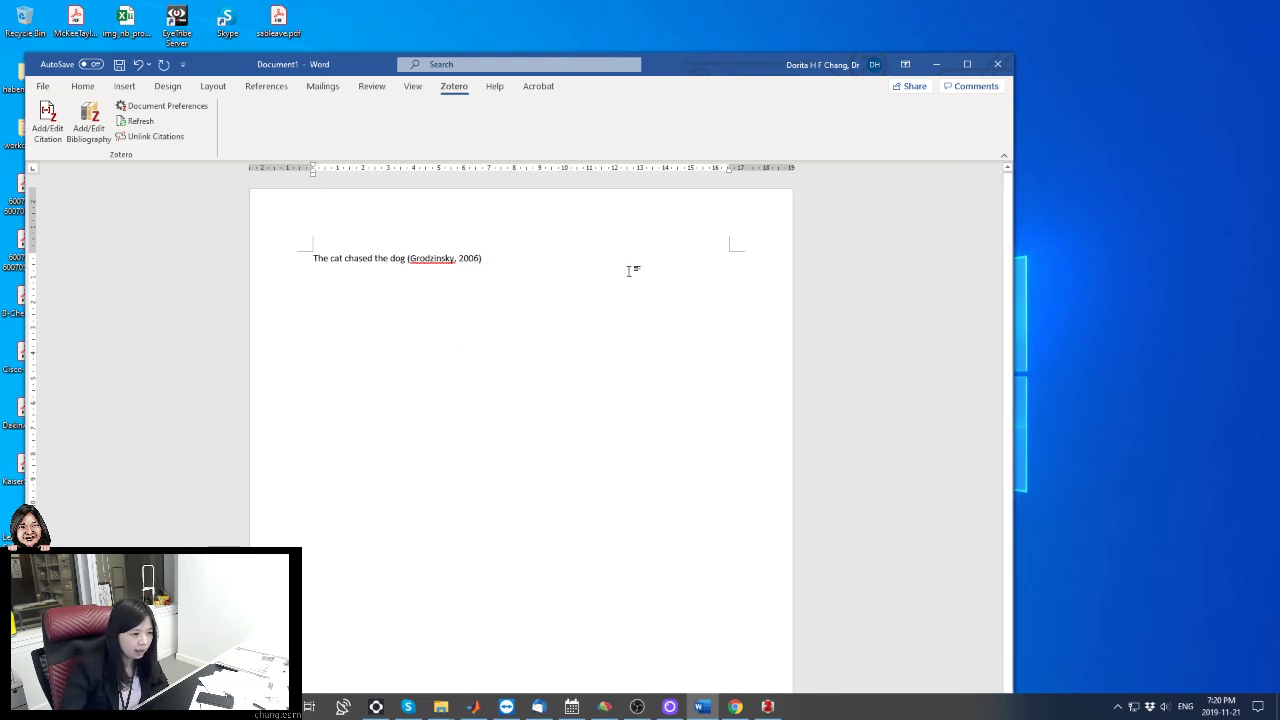
# Step: End the first sentence with a period after its citation and add a new line reading "Something something"
pyautogui.click(447, 260)
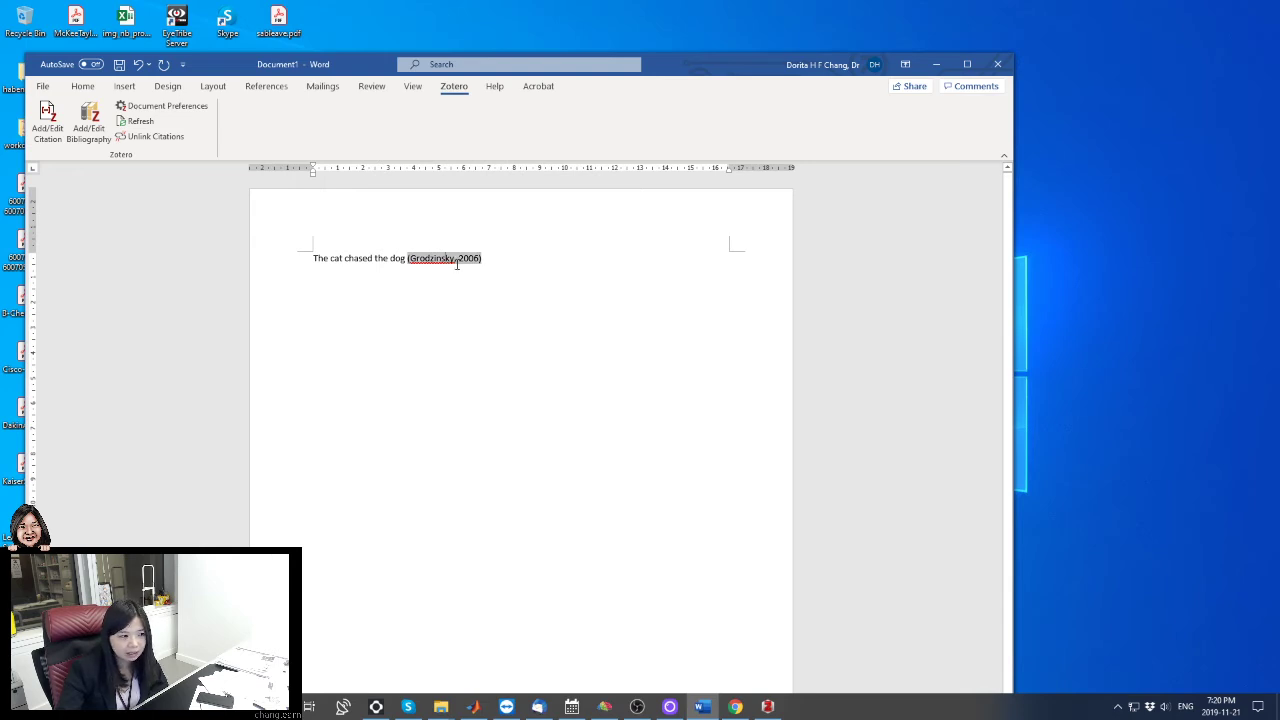
pyautogui.click(512, 268)
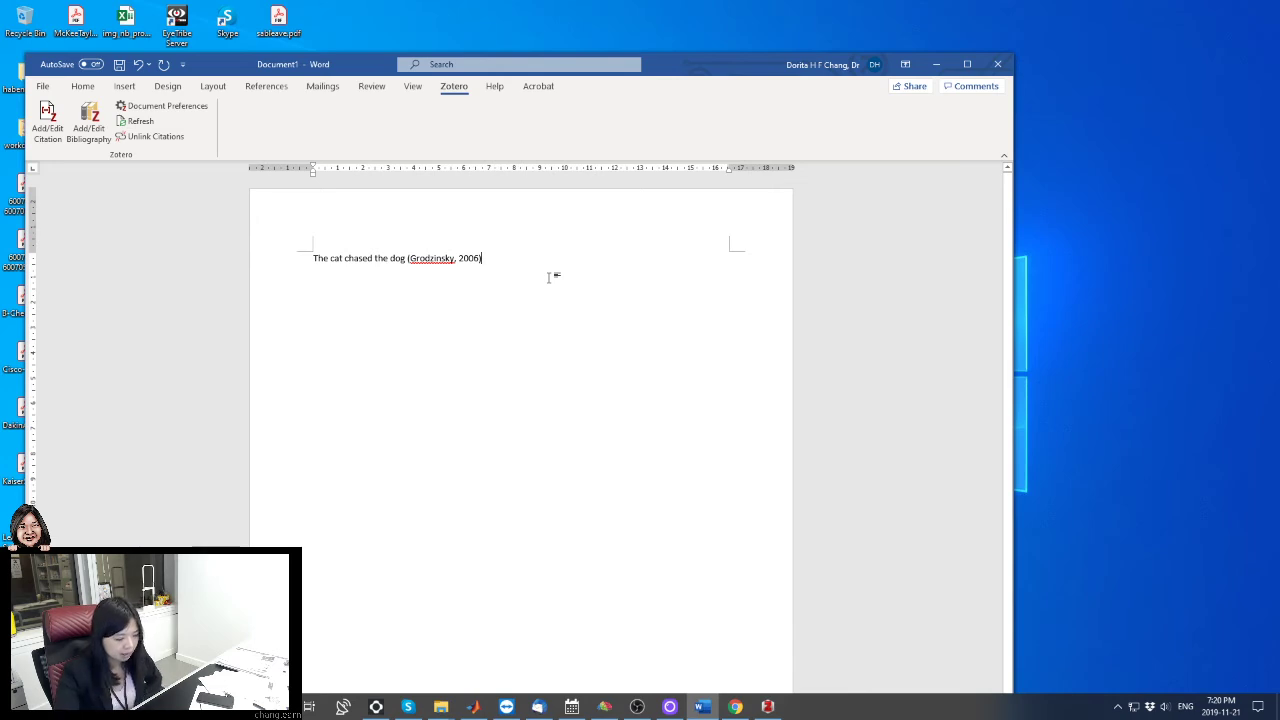
pyautogui.write('.')
pyautogui.press('Return')
pyautogui.write('Something something')
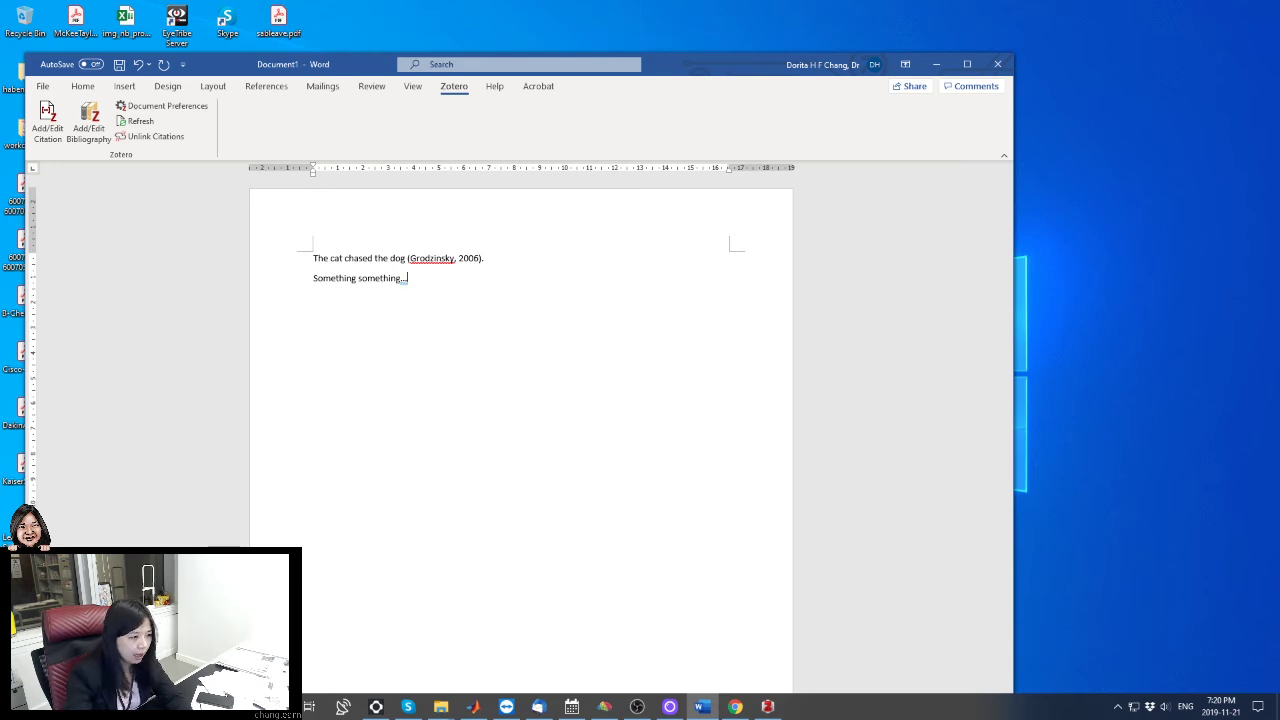
pyautogui.write('g')
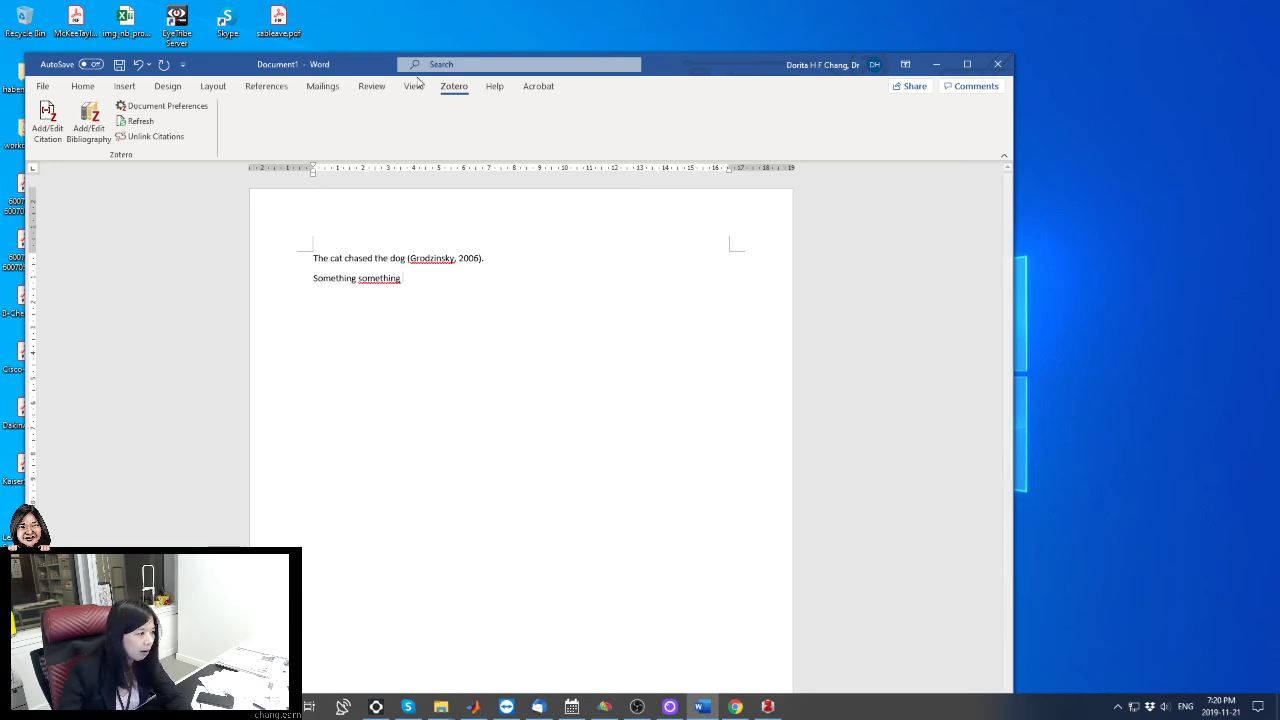
# Step: Insert one Zotero citation combining "Cortical and subcortical responses to biological motion" and "Training transfers the limits on perception from parietal to ventral cortex", found by author surname
pyautogui.click(40, 143)
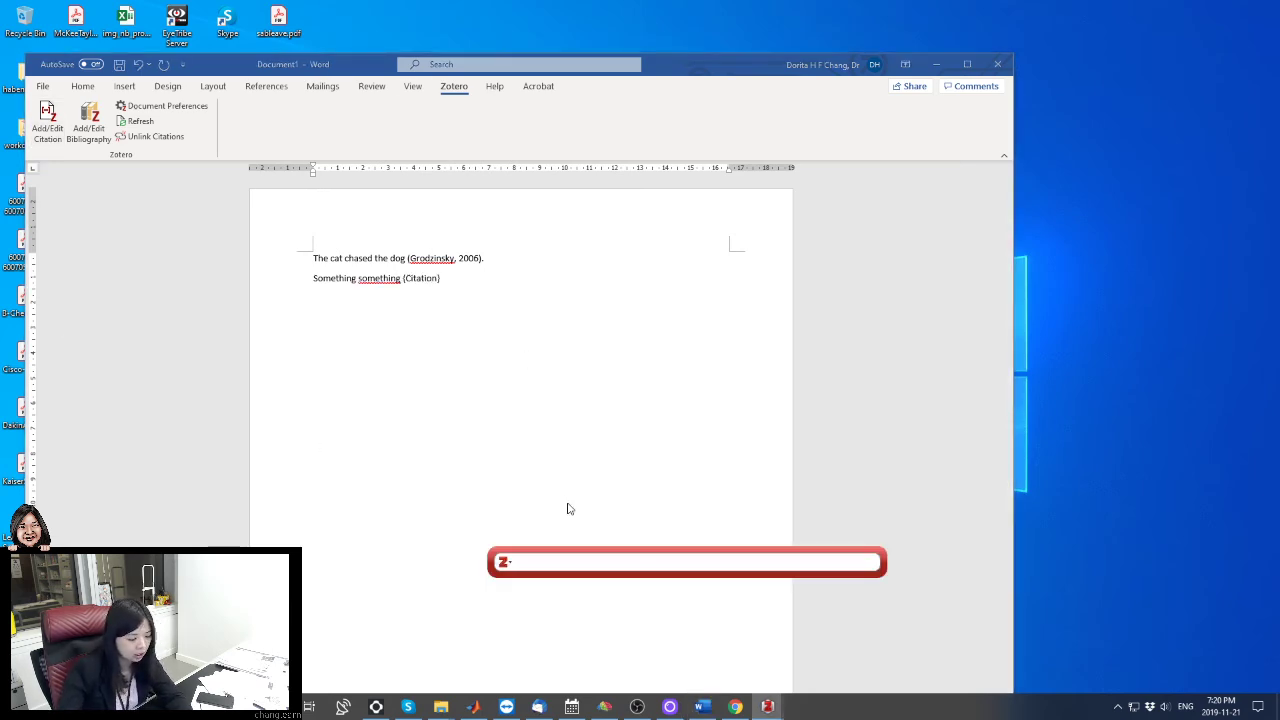
pyautogui.write('chang')
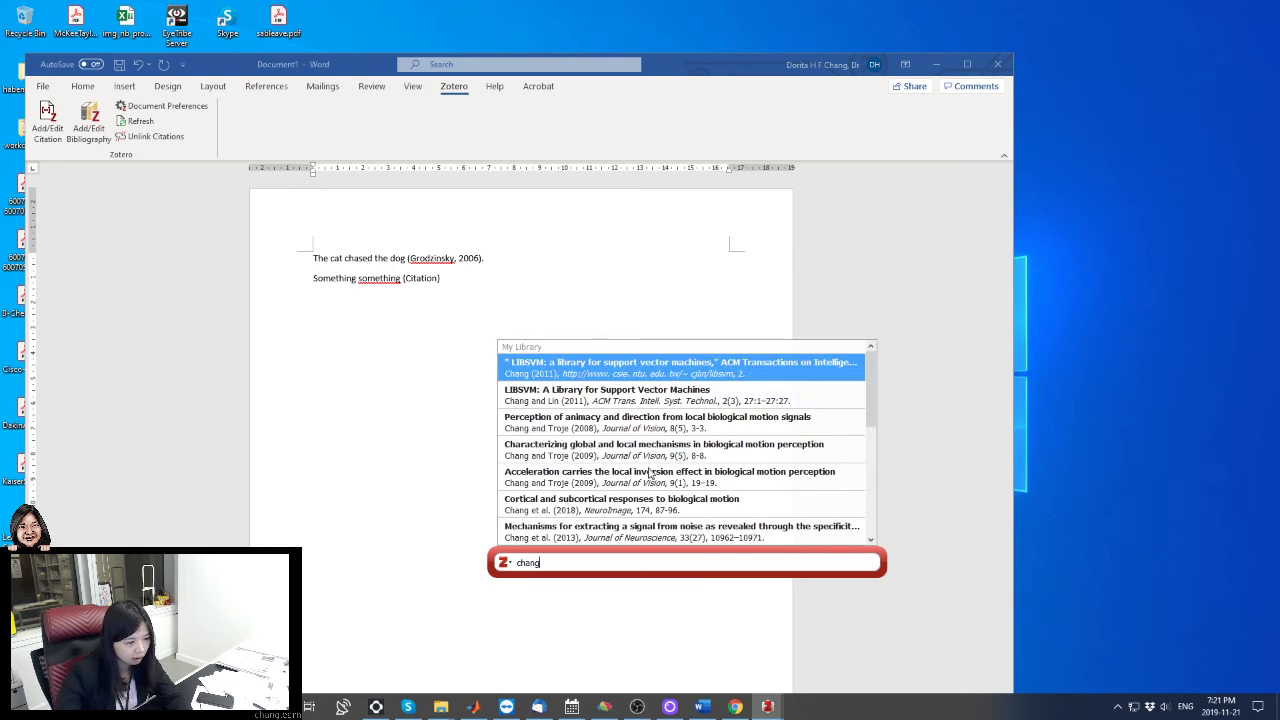
pyautogui.click(577, 512)
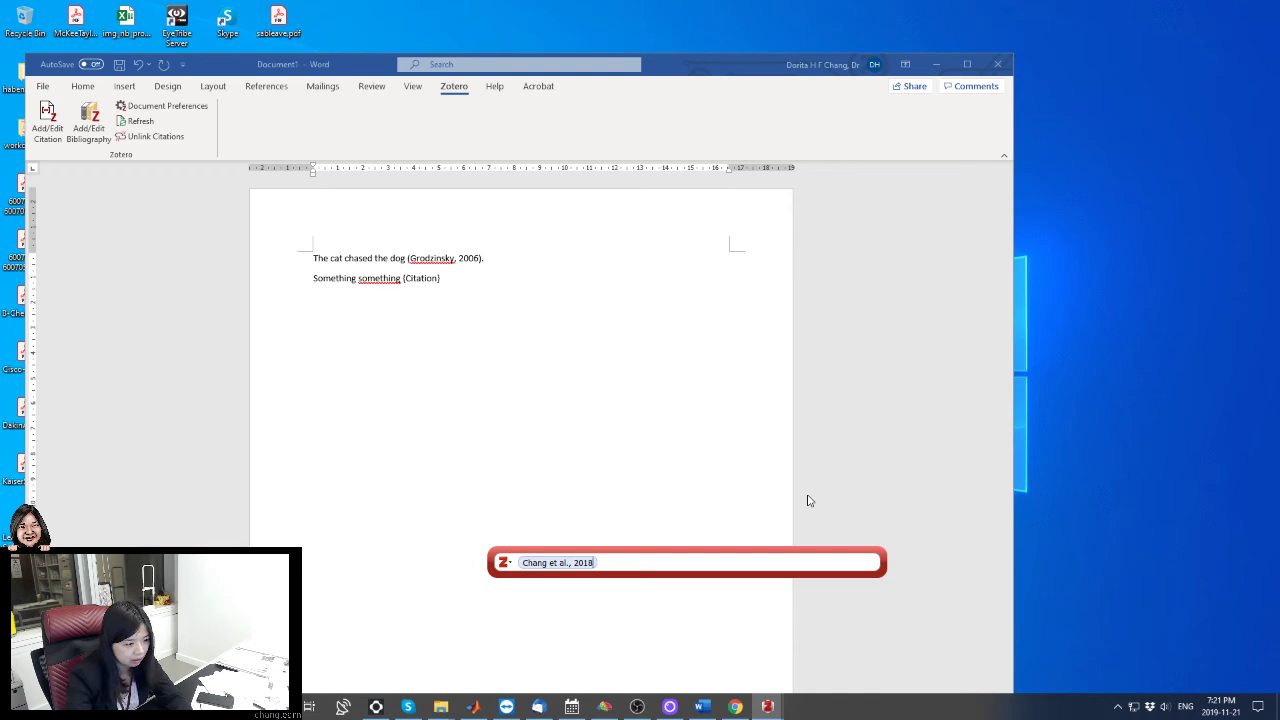
pyautogui.write('chang')
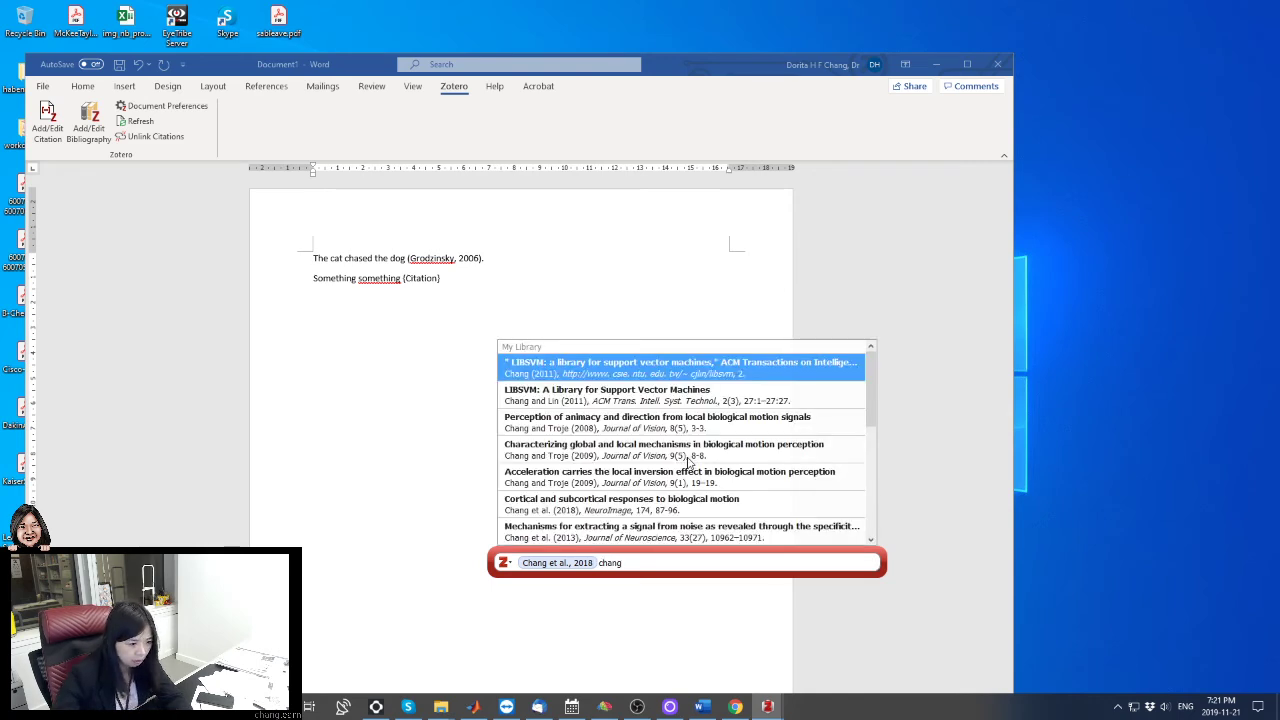
pyautogui.scroll(-2, 683, 466)
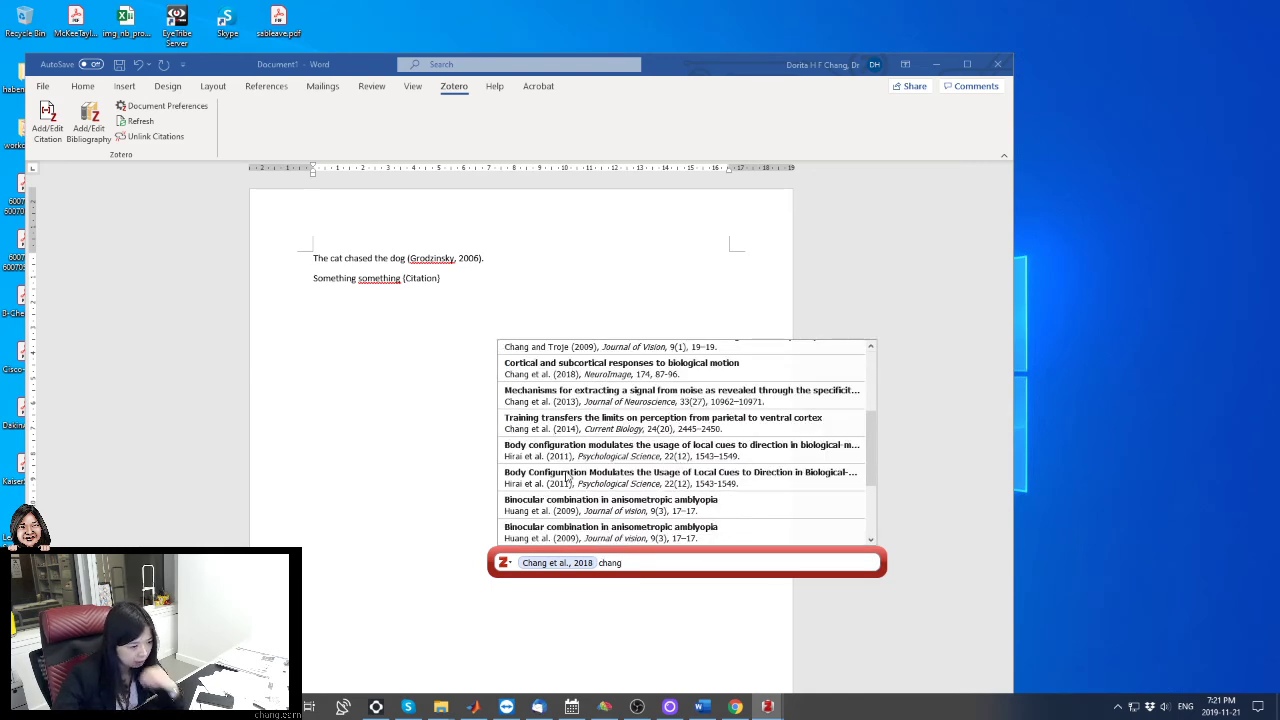
pyautogui.click(553, 430)
pyautogui.press('Return')
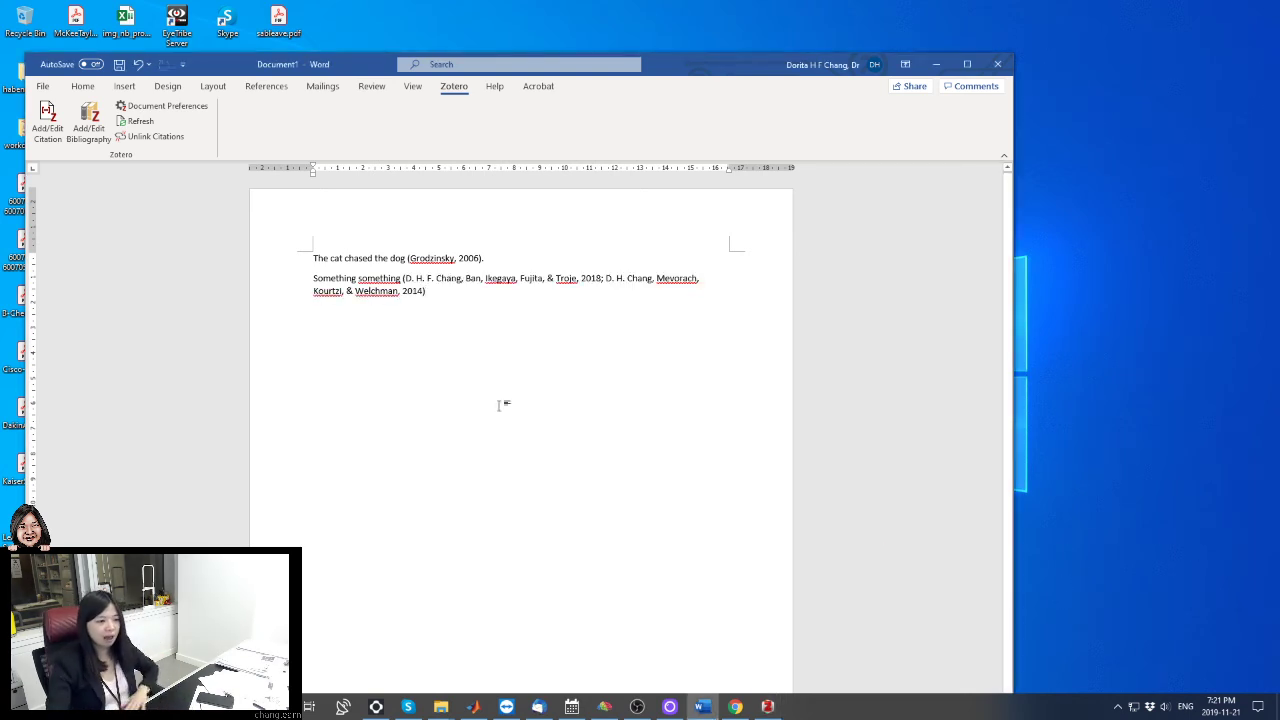
# Step: Add several blank lines below the second sentence and insert the Zotero bibliography there
pyautogui.press('Return')
pyautogui.press('Return')
pyautogui.press('Return')
pyautogui.press('Return')
pyautogui.press('Return')
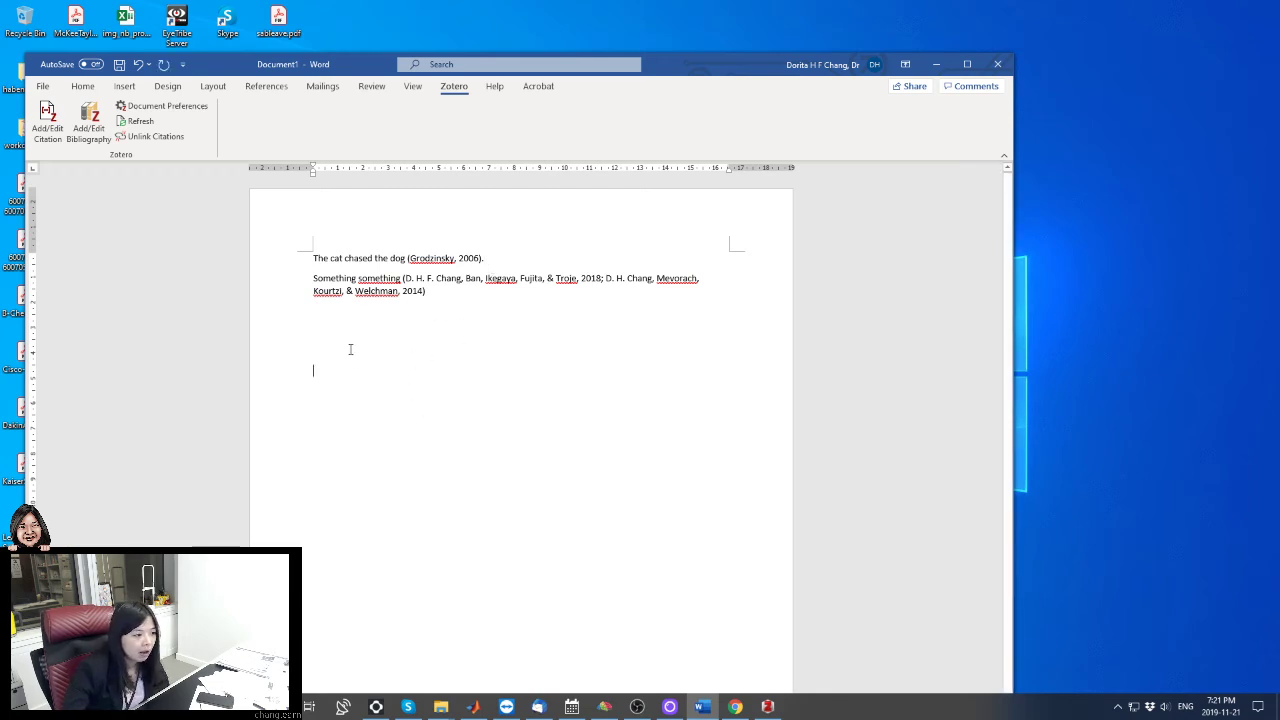
pyautogui.click(86, 133)
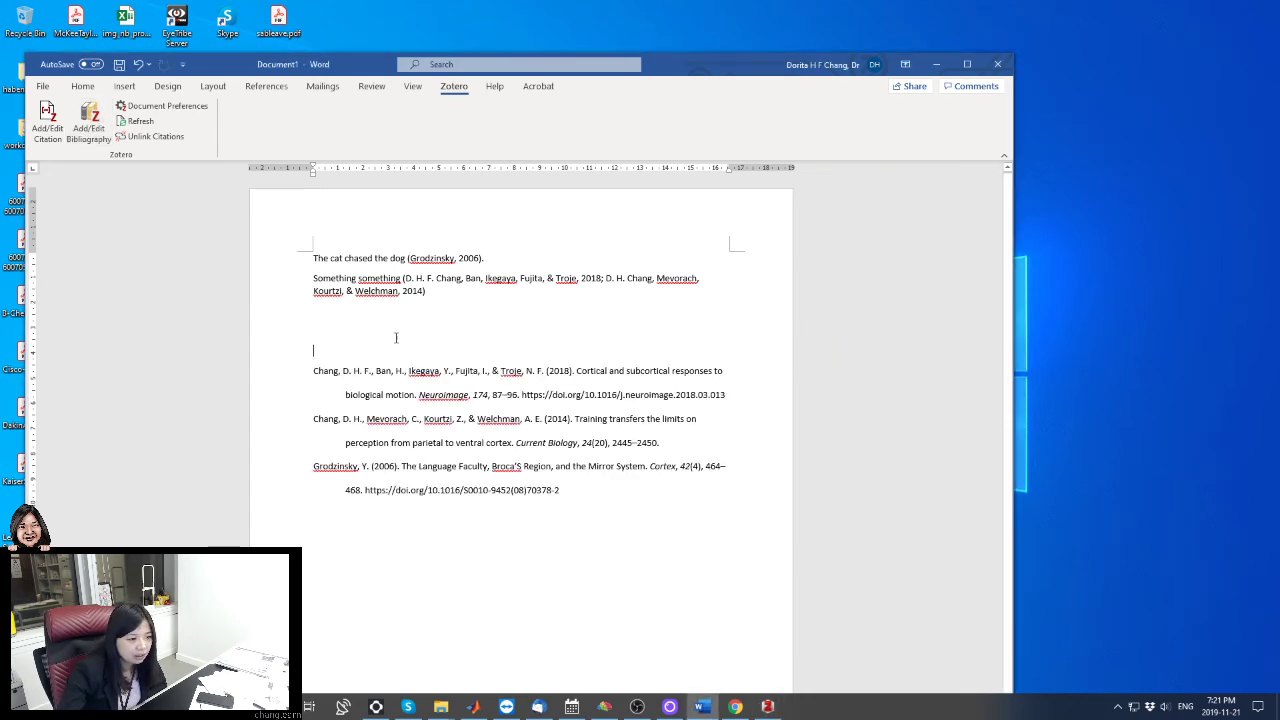
pyautogui.moveTo(394, 348); pyautogui.dragTo(594, 648)
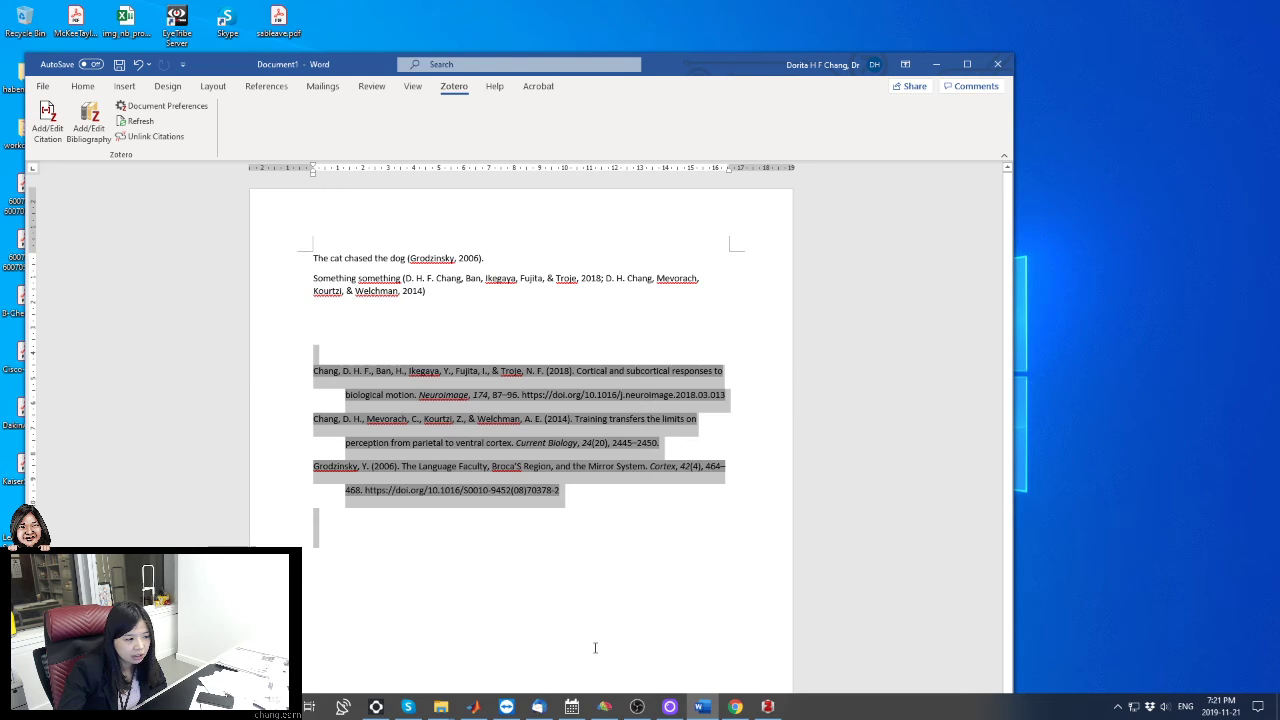
# Step: Make room above the bibliography and add the heading "Reference List"
pyautogui.click(420, 338)
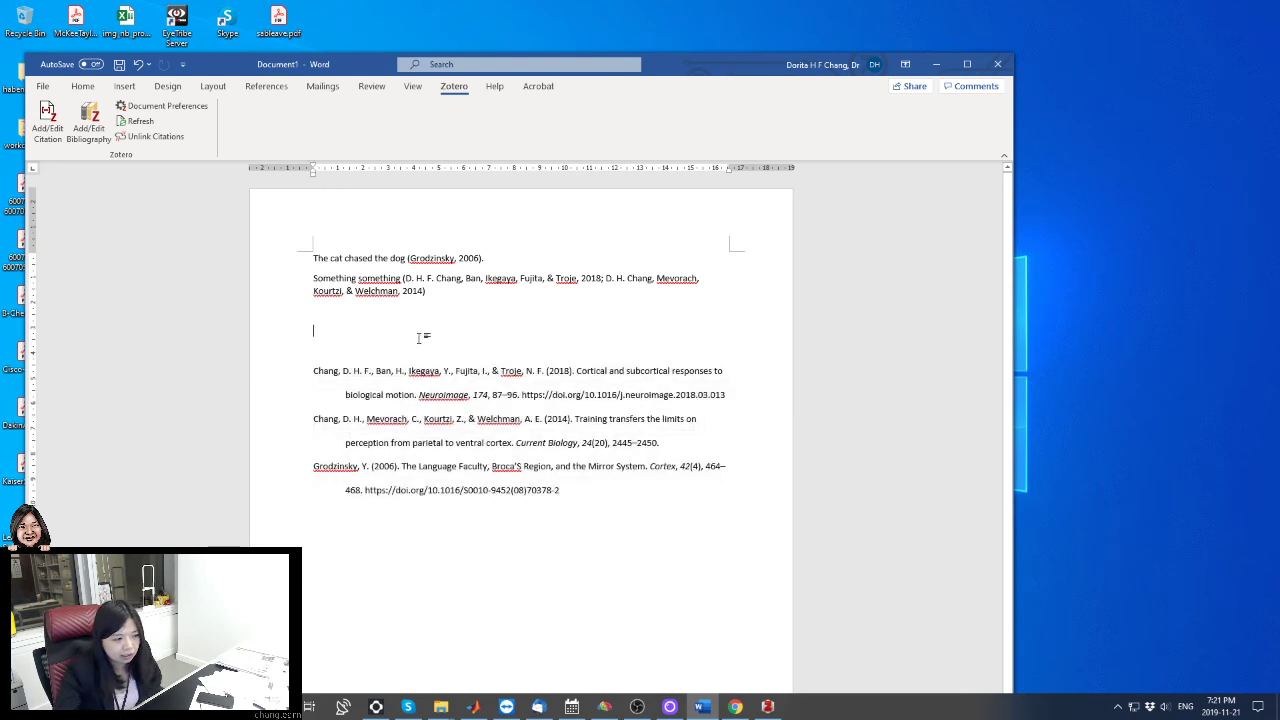
pyautogui.press('Return')
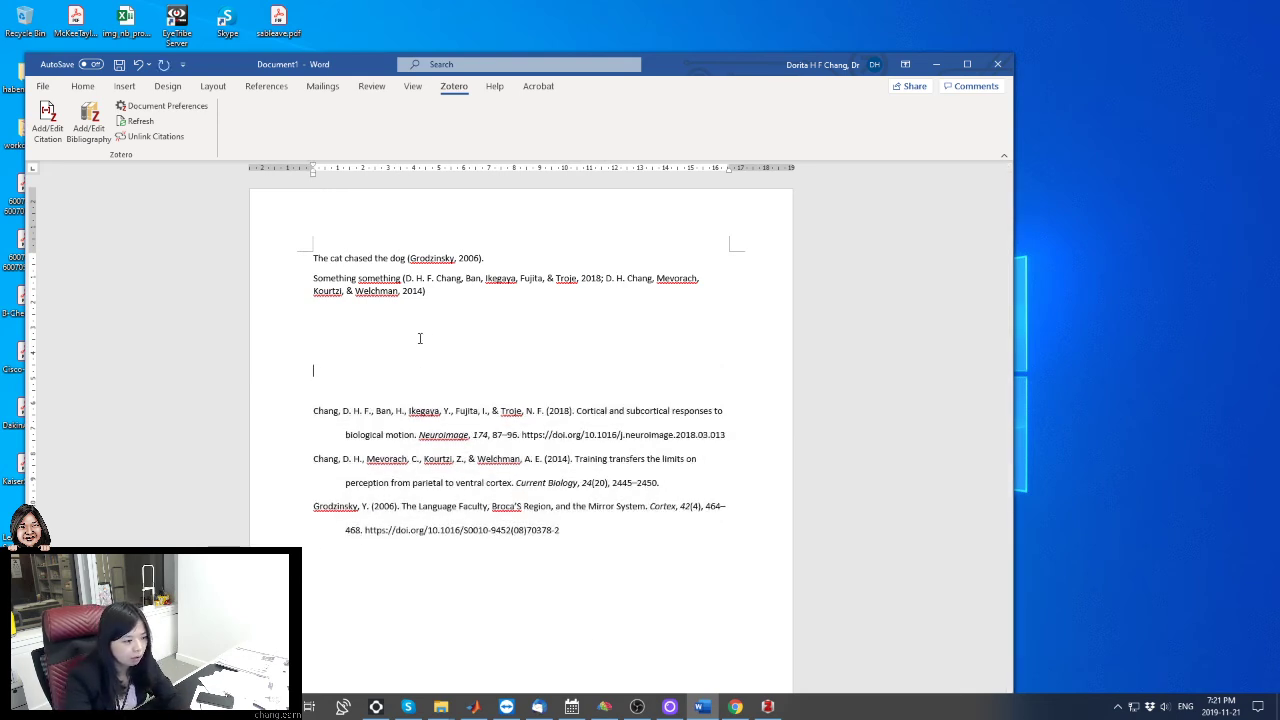
pyautogui.write('Reference List')
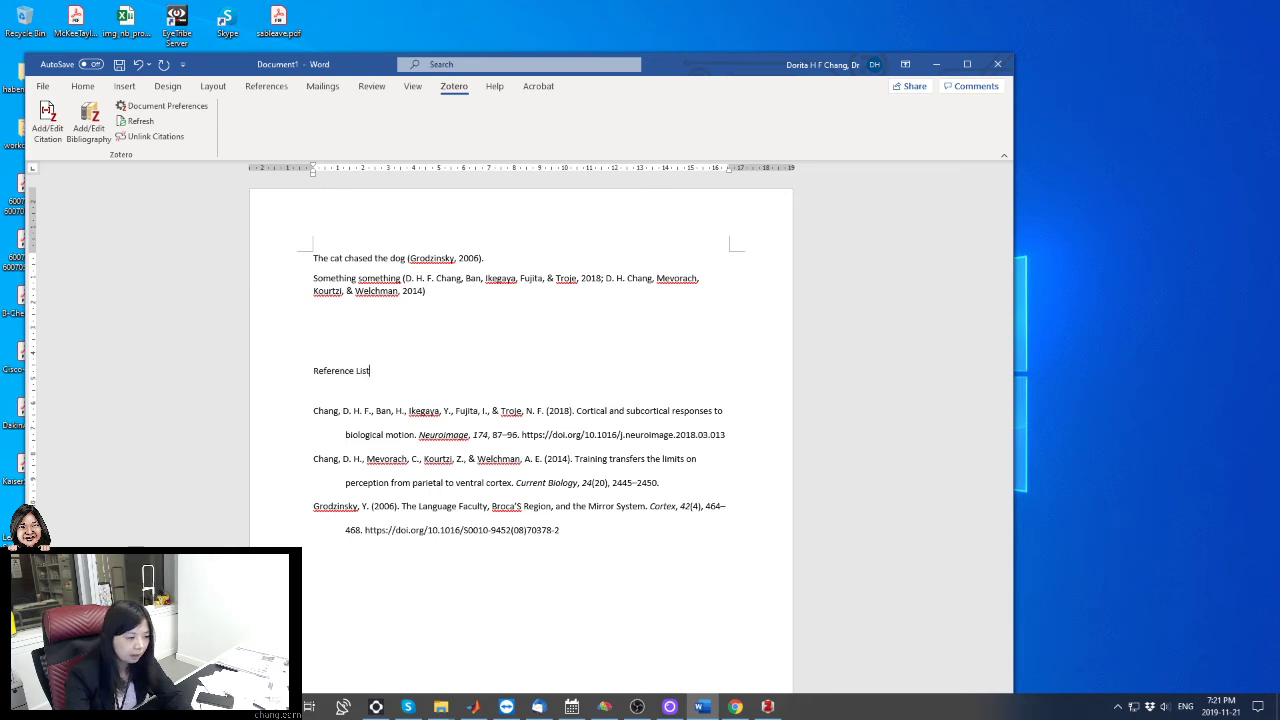
# Step: Enlarge the font of the "Reference List" heading by two size increments
pyautogui.click(228, 368)
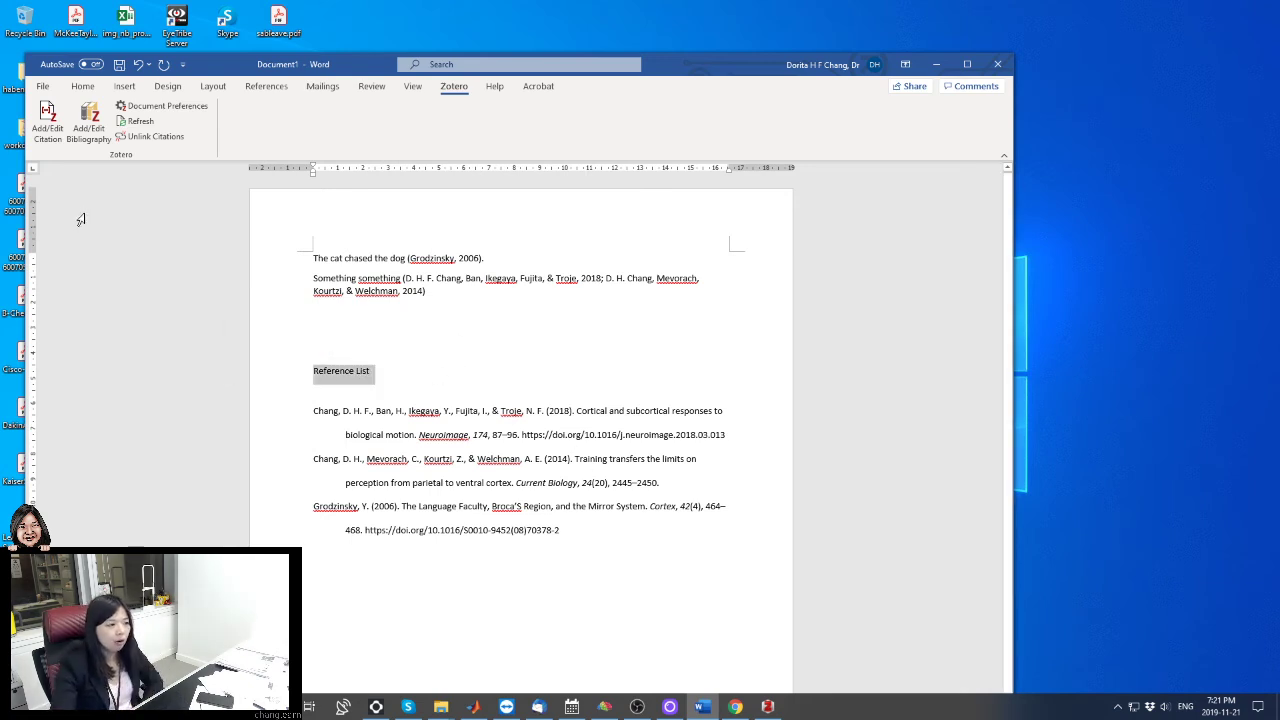
pyautogui.click(82, 86)
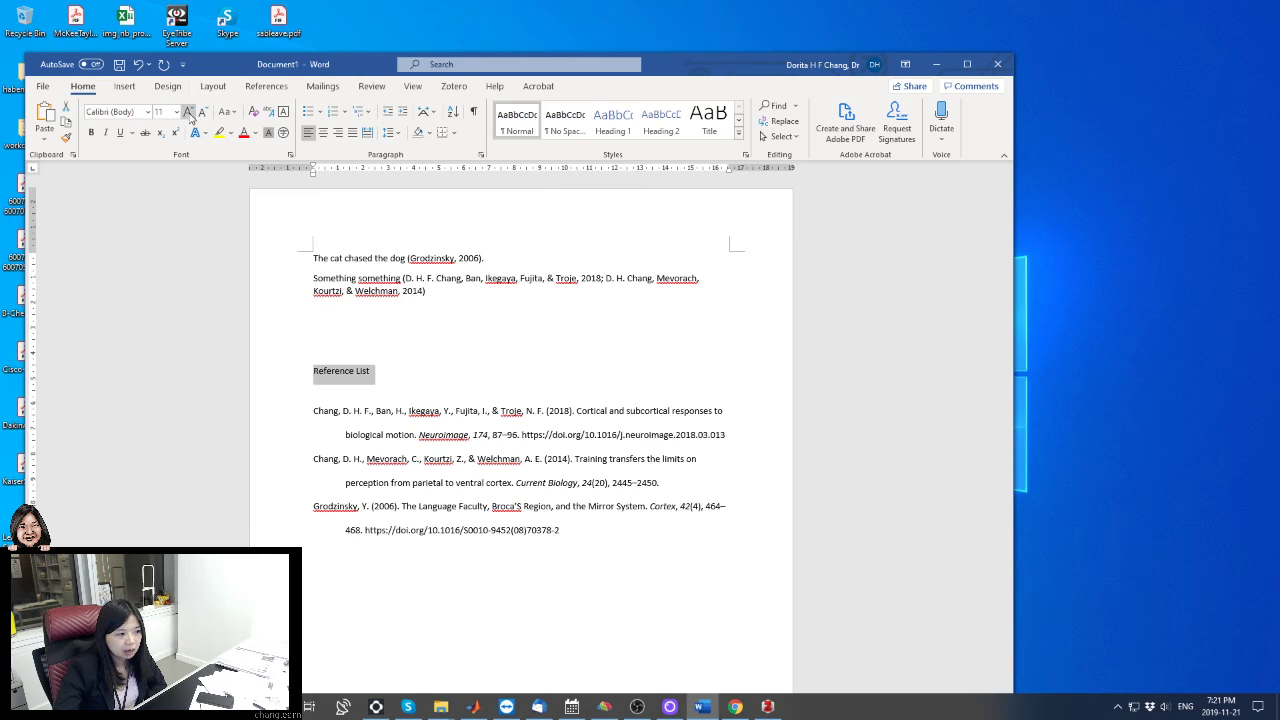
pyautogui.click(188, 111)
pyautogui.click(188, 111)
pyautogui.click(480, 352)
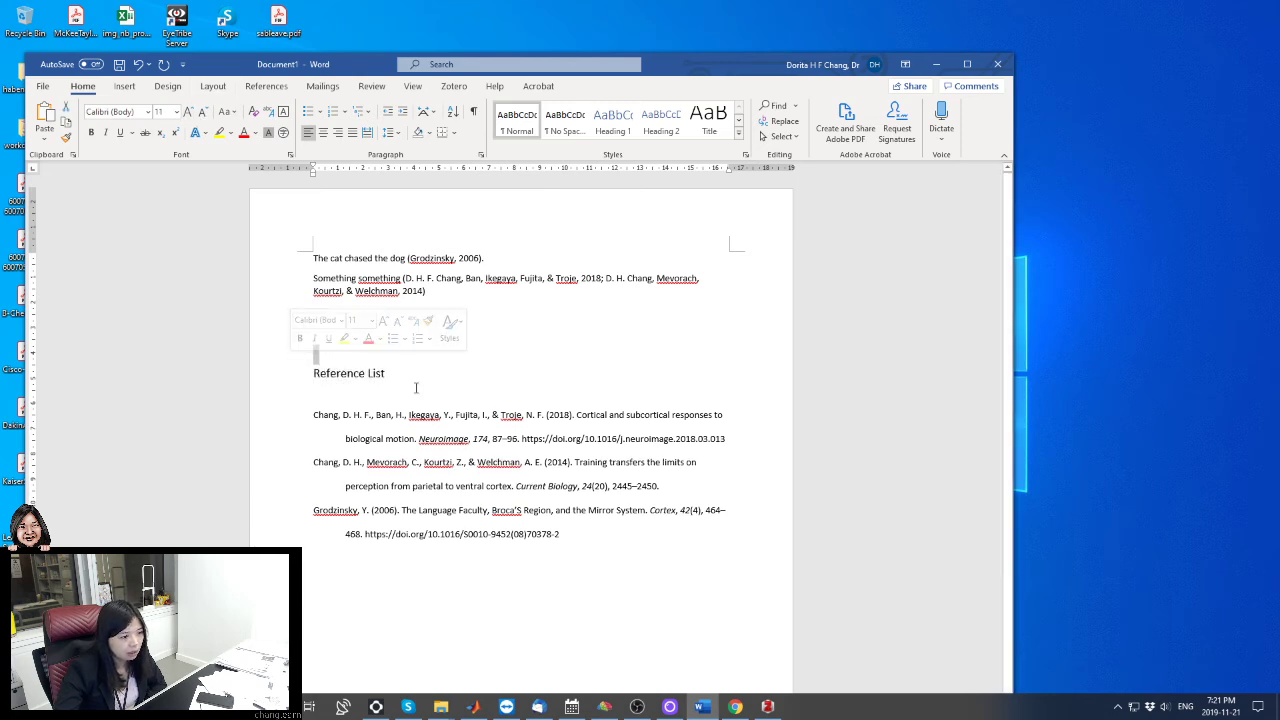
# Step: Change the document's Zotero citation style to Nature and apply it to the citations and bibliography
pyautogui.click(454, 86)
pyautogui.click(434, 385)
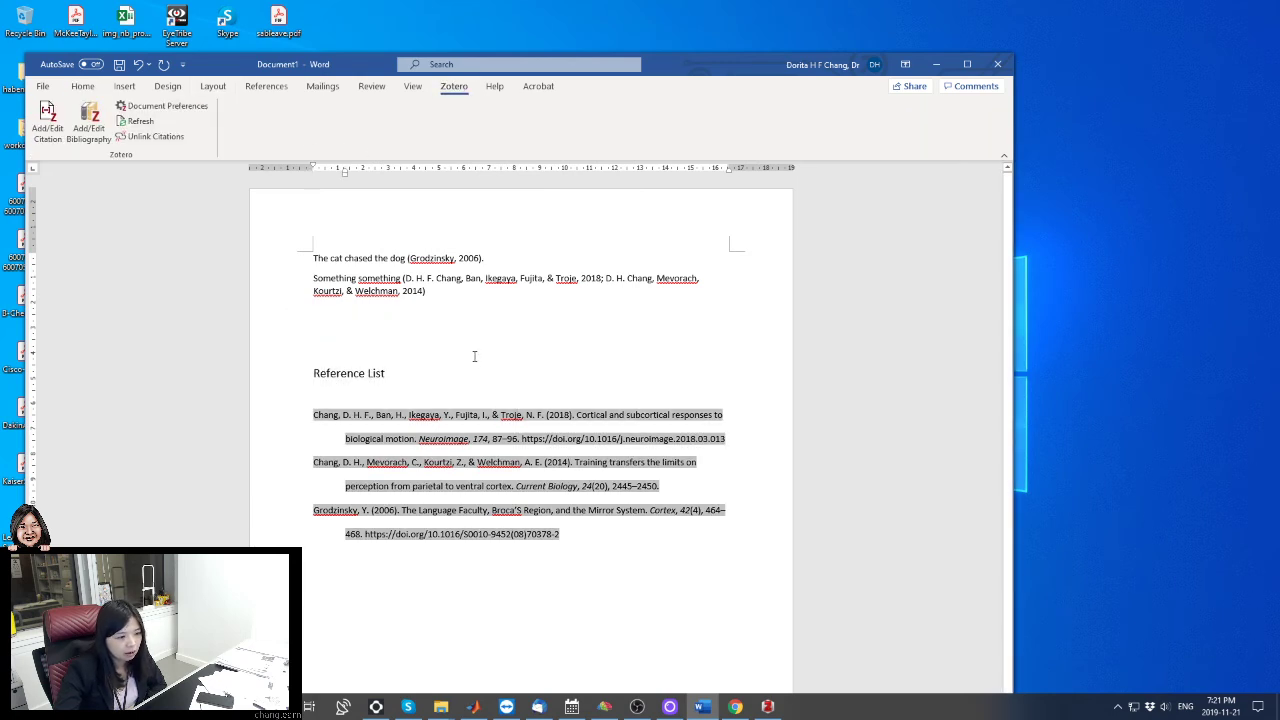
pyautogui.click(193, 112)
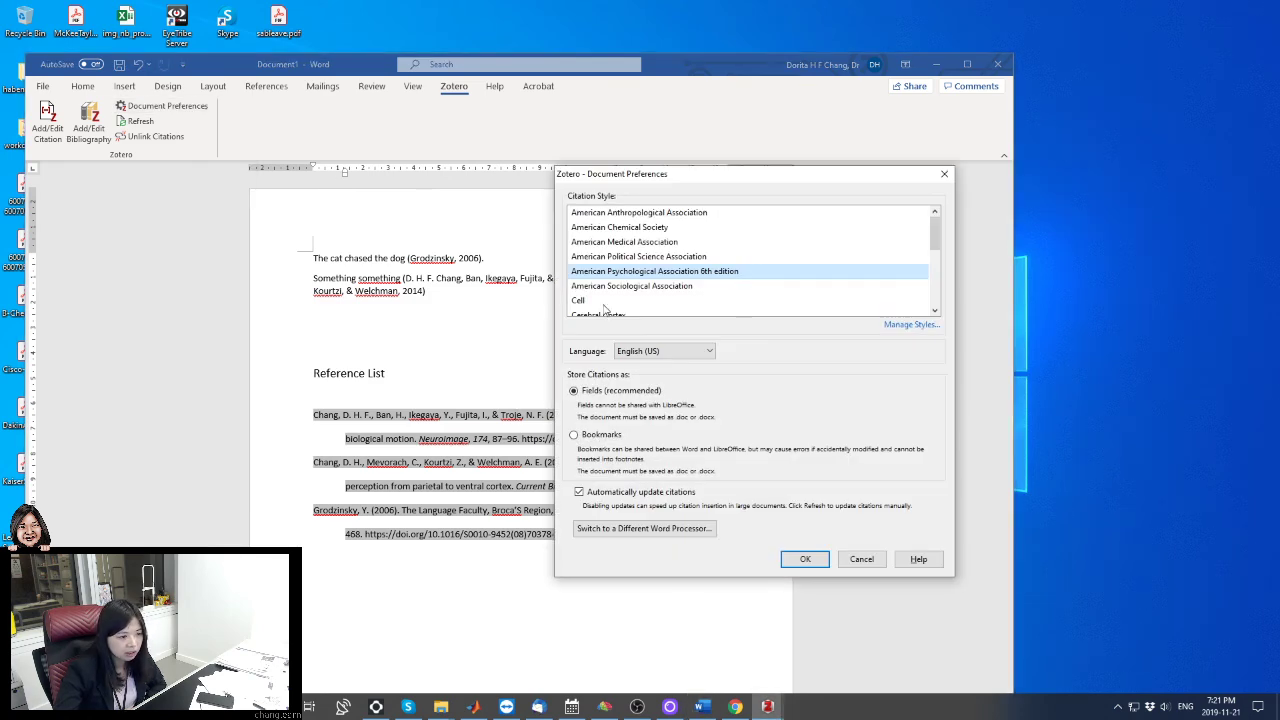
pyautogui.click(603, 302)
pyautogui.scroll(-3, 660, 232)
pyautogui.click(583, 287)
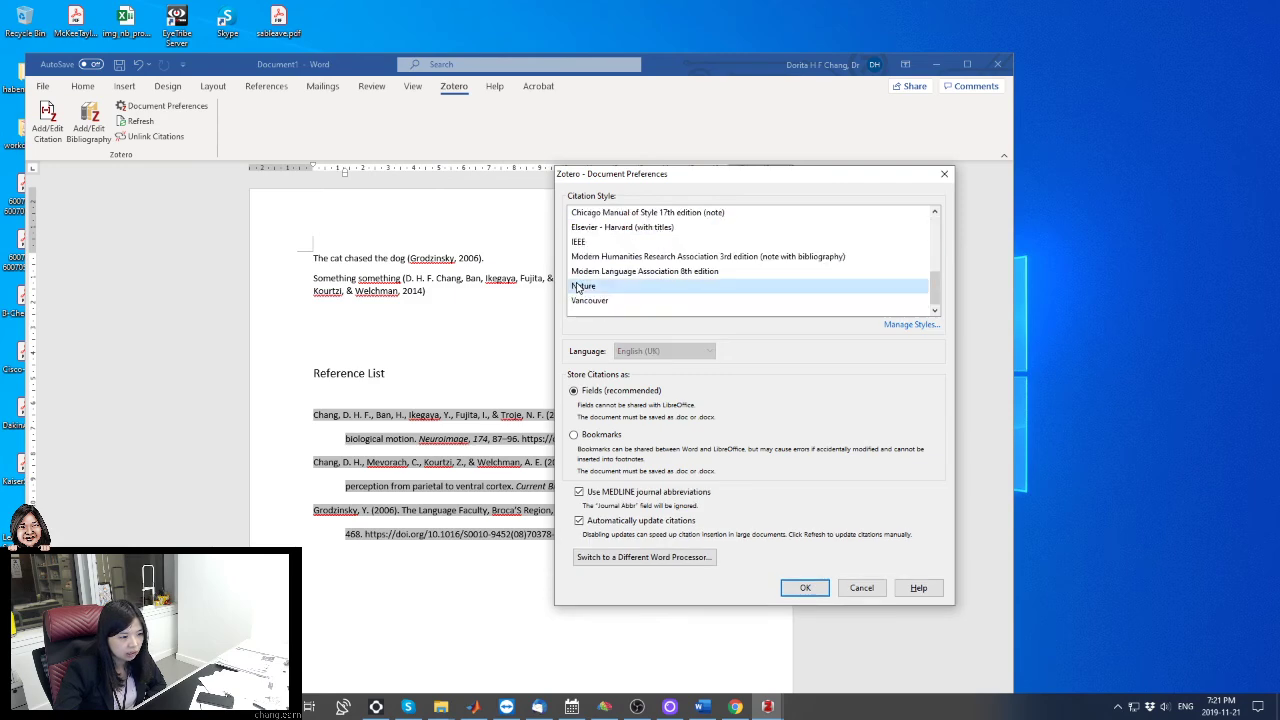
pyautogui.click(806, 592)
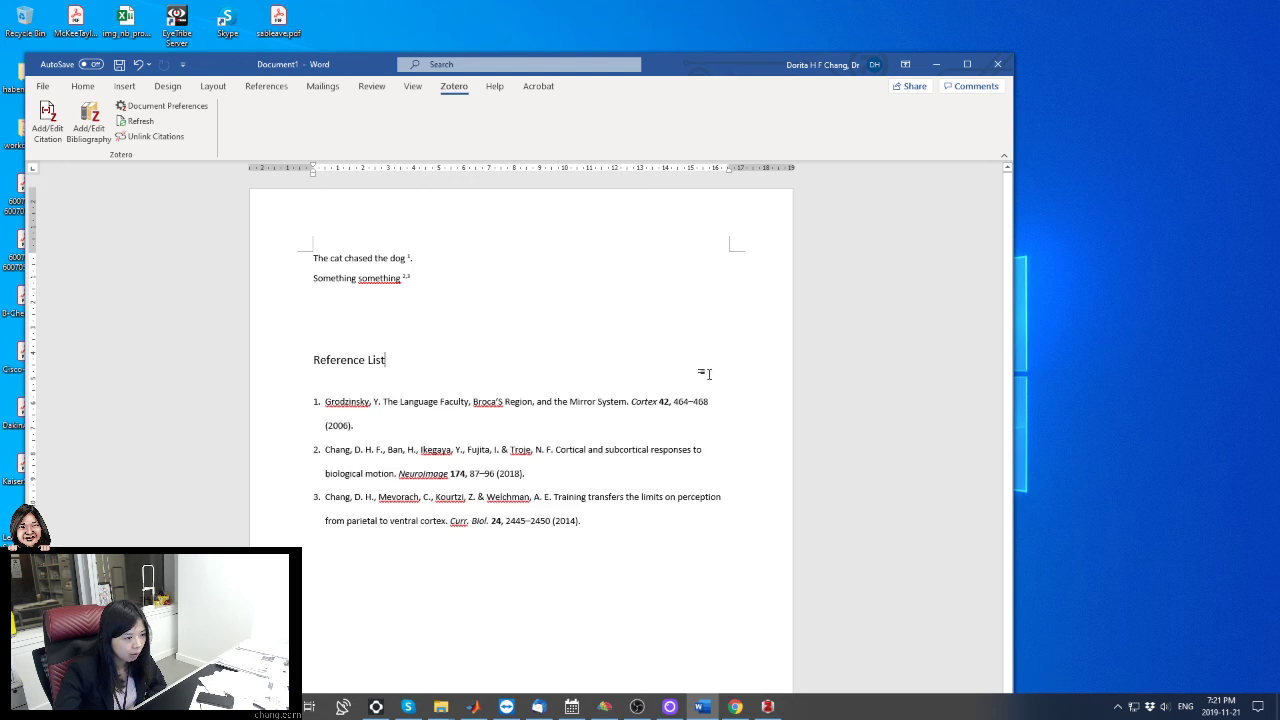
# Step: Examine the reformatted in-text citations and reference list, and maximize the document window
pyautogui.moveTo(427, 254); pyautogui.dragTo(283, 257)
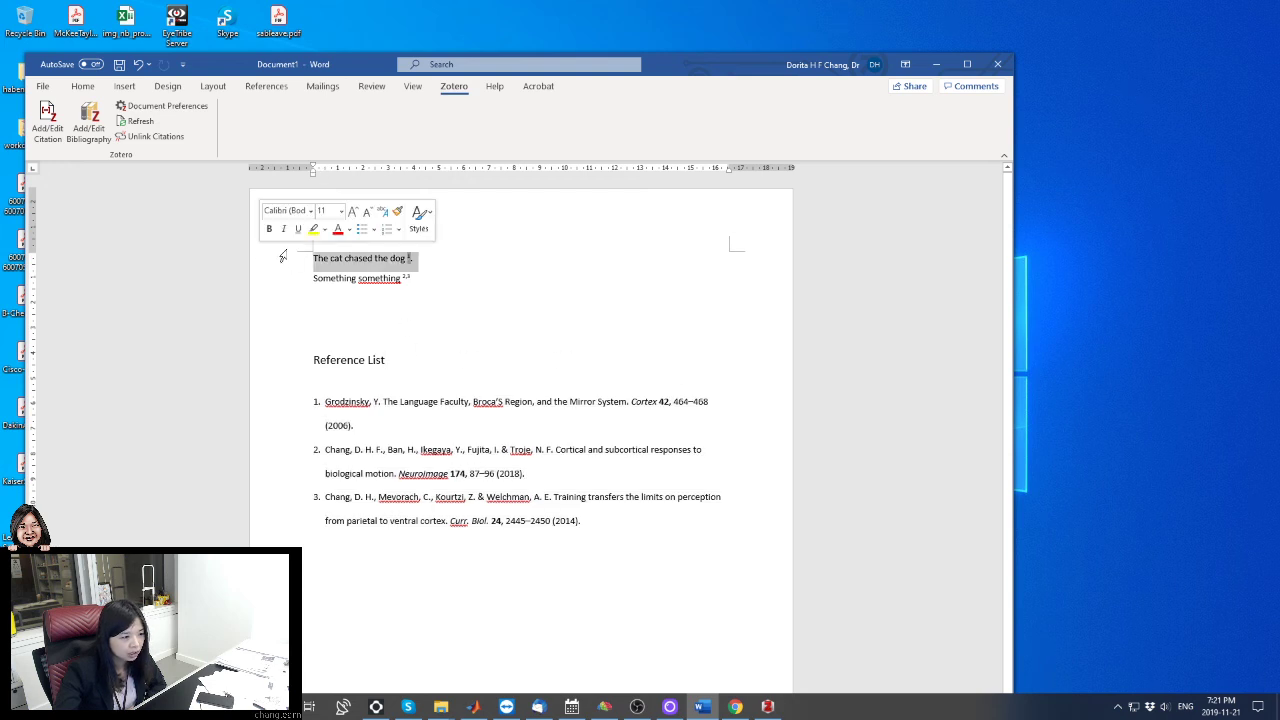
pyautogui.click(409, 259)
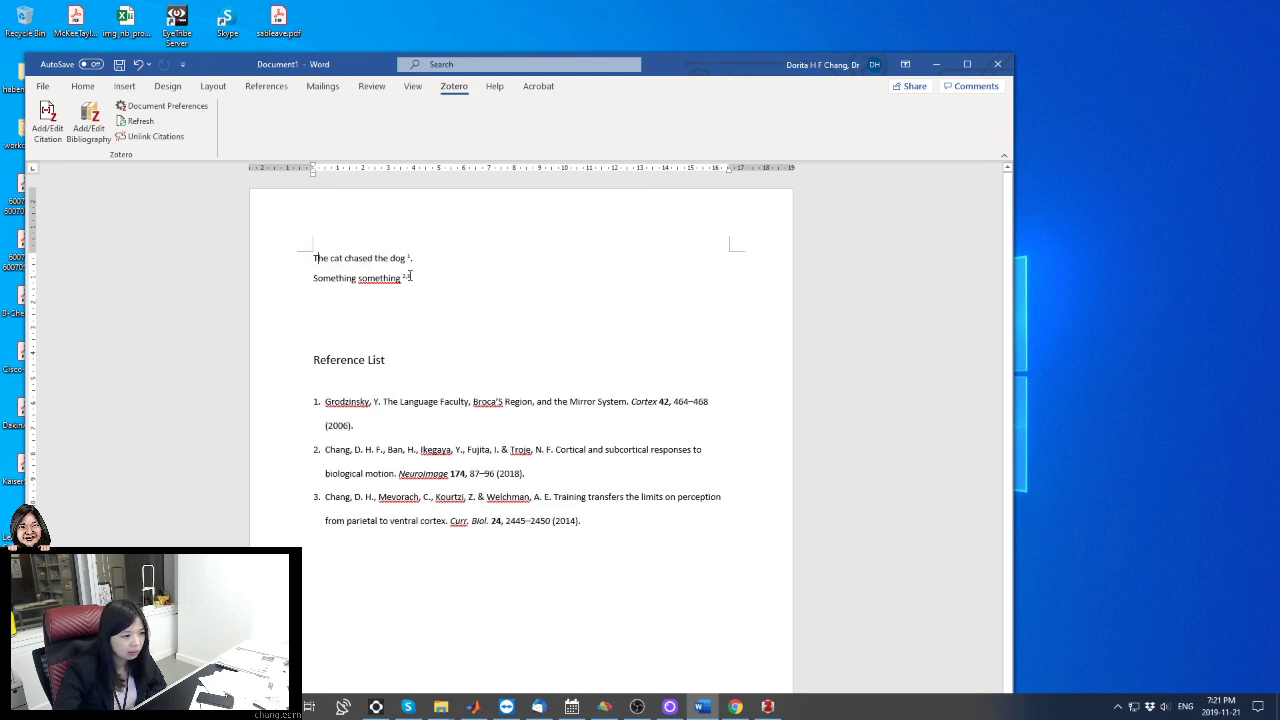
pyautogui.click(358, 425)
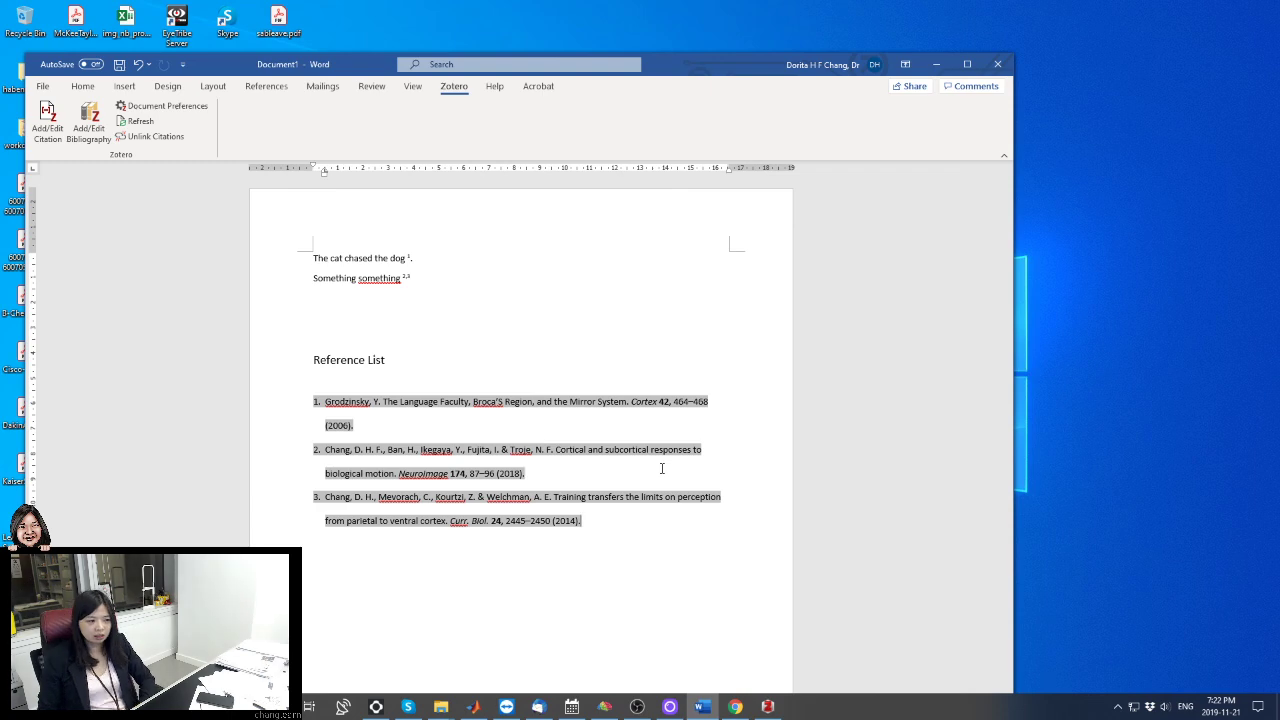
pyautogui.click(966, 64)
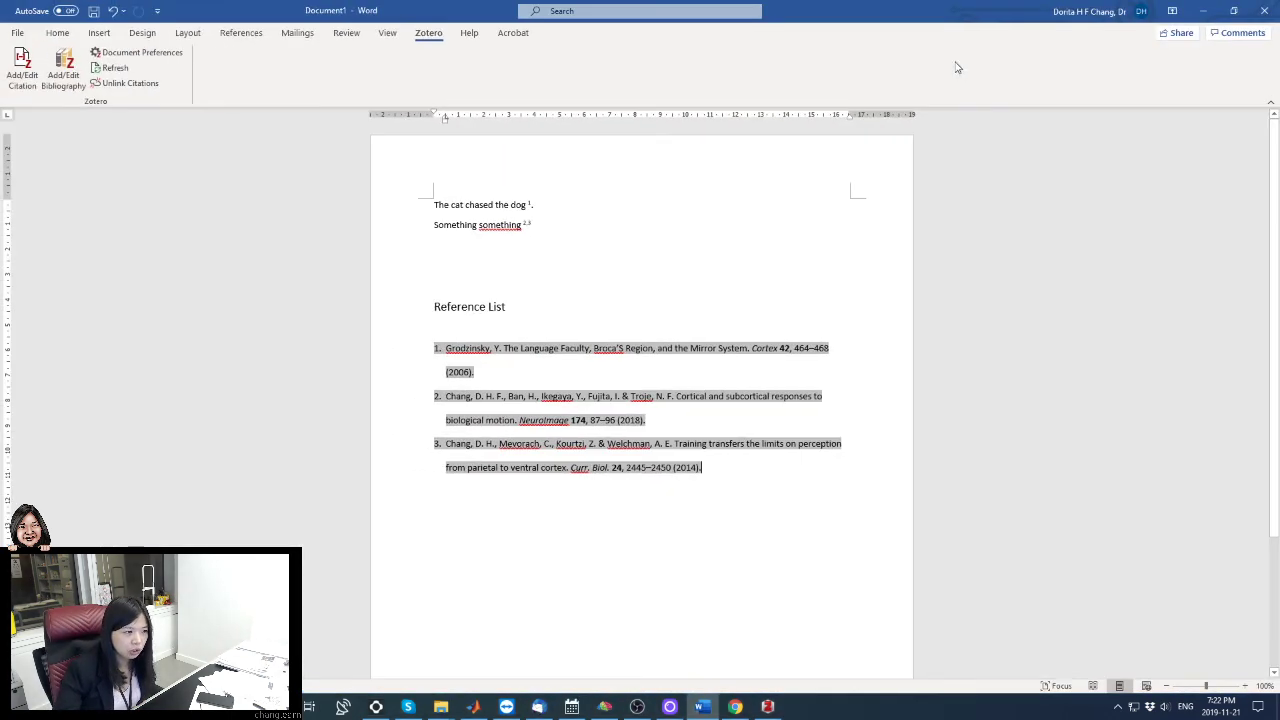
pyautogui.click(549, 268)
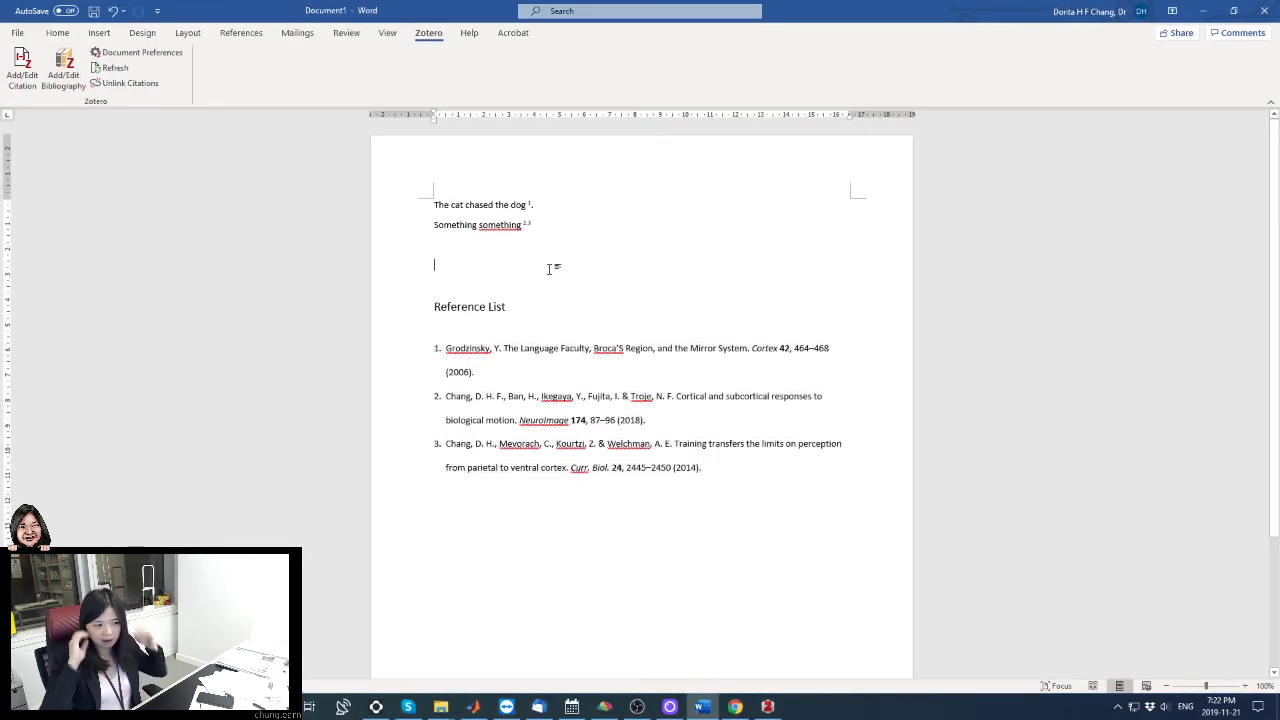